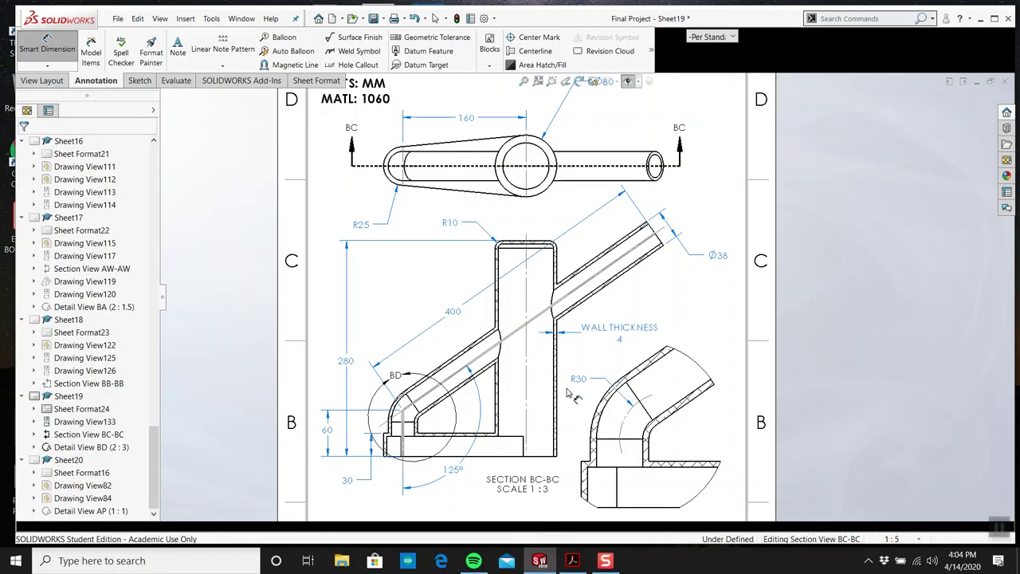
Step: Review the Part 19 PDF, then select section view BC-BC and its 125° angle in the Final Project drawing
click(583, 562)
scroll(540, 409, down, 1)
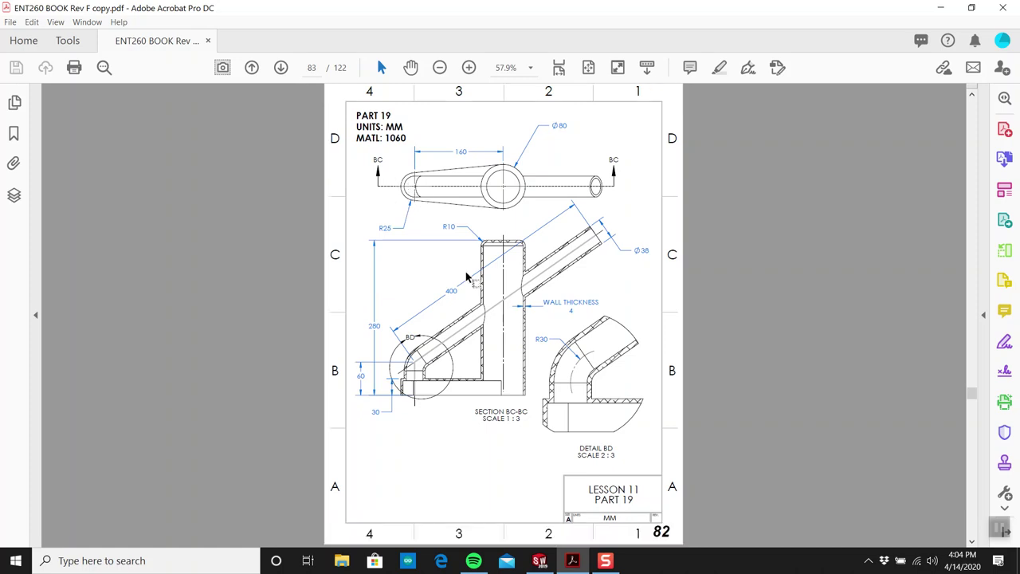
key(alt+Tab)
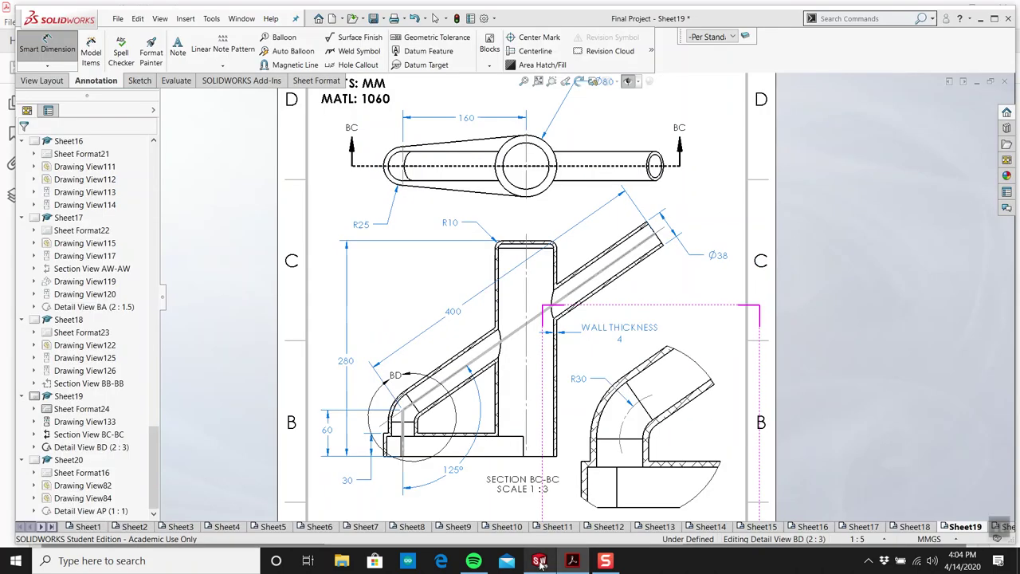
click(466, 413)
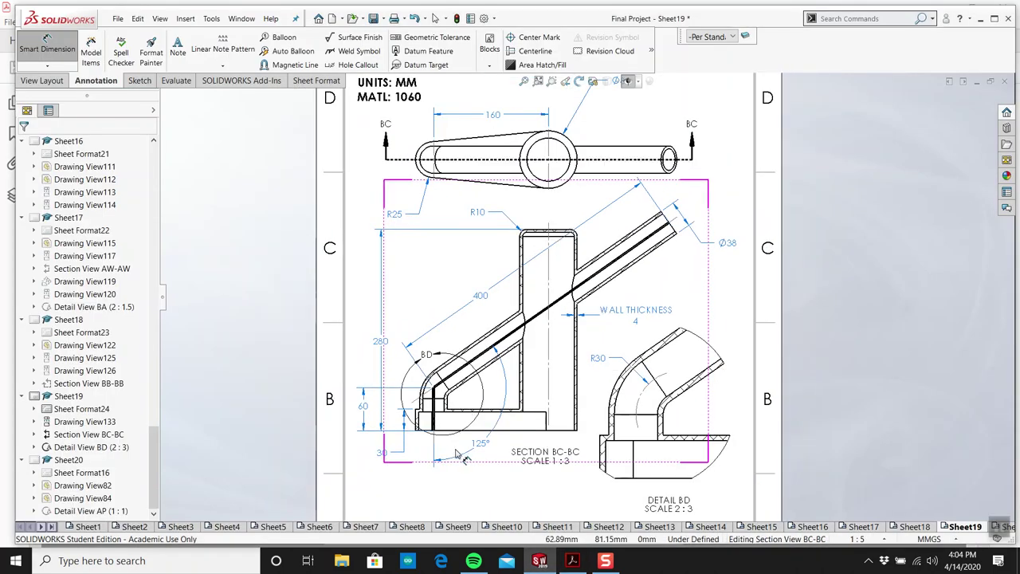
click(492, 442)
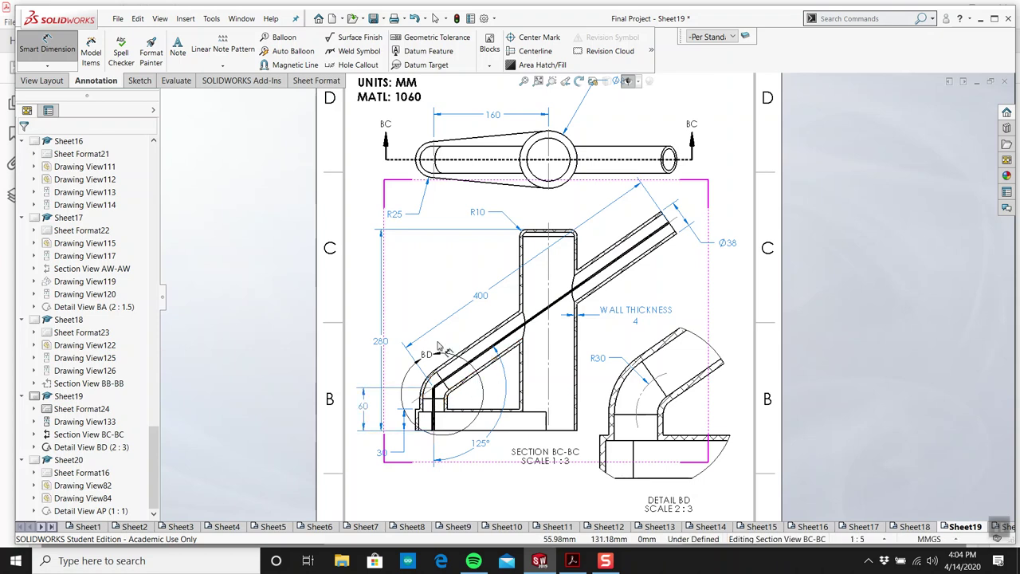
Step: Exit SOLIDWORKS with Don't Save, then minimize the PDF to reach the desktop
click(1008, 18)
click(253, 221)
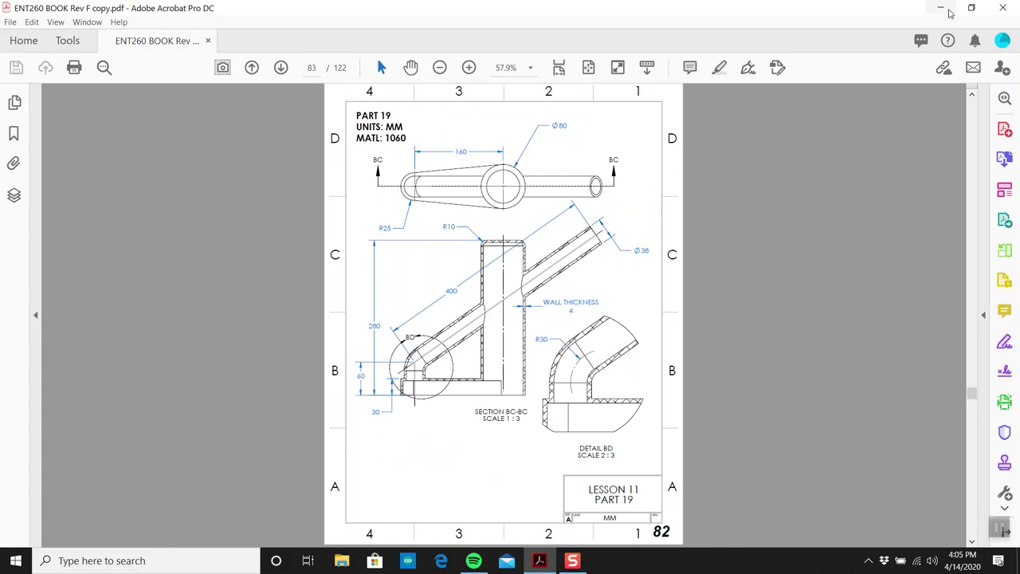
click(941, 8)
Step: Launch SOLIDWORKS 2019 and zoom the Part 19 PDF to 75% to read the WALL THICKNESS 4 note
double_click(276, 28)
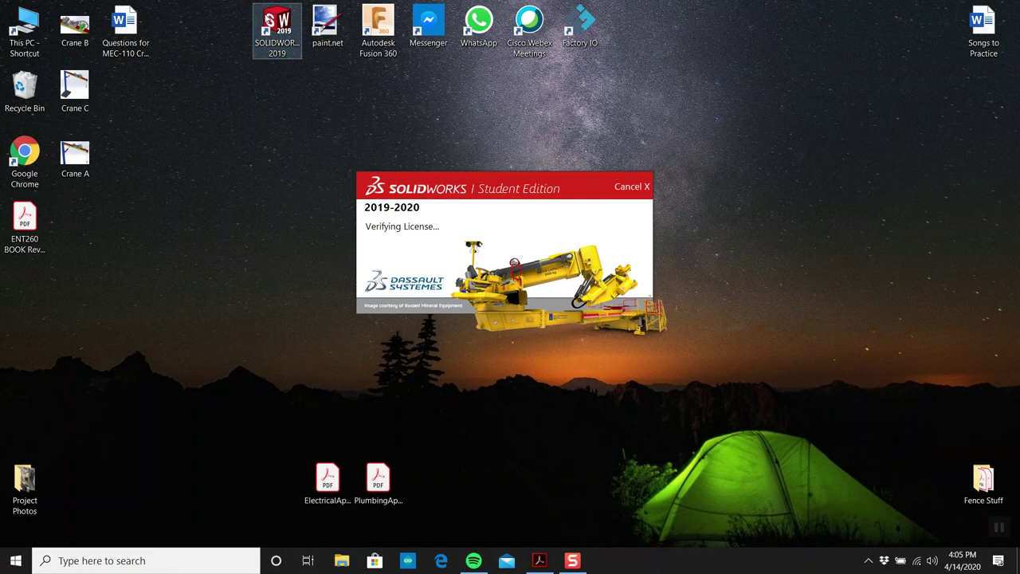
click(540, 564)
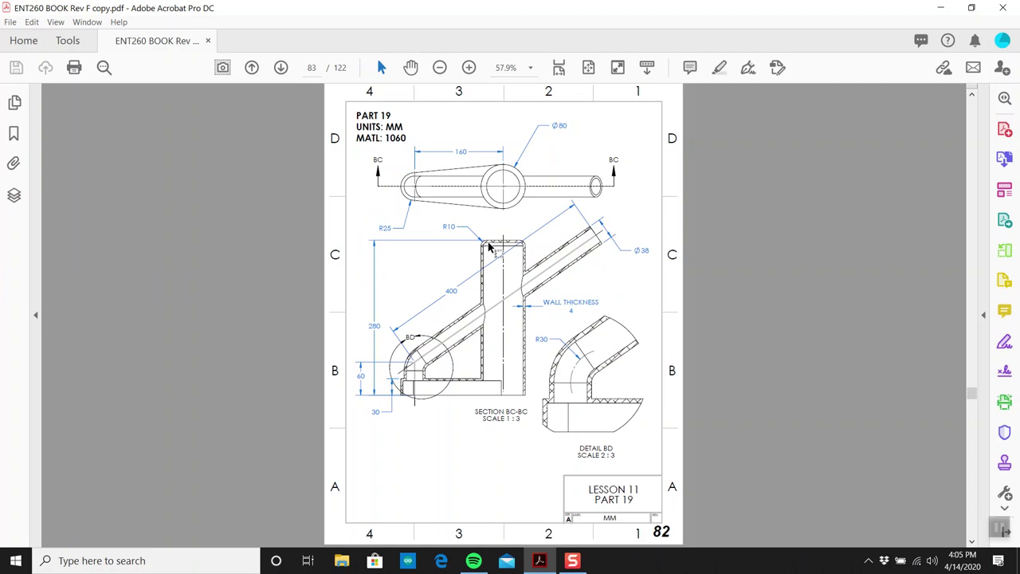
ctrl+scroll(482, 257, up, 1)
ctrl+scroll(479, 256, up, 1)
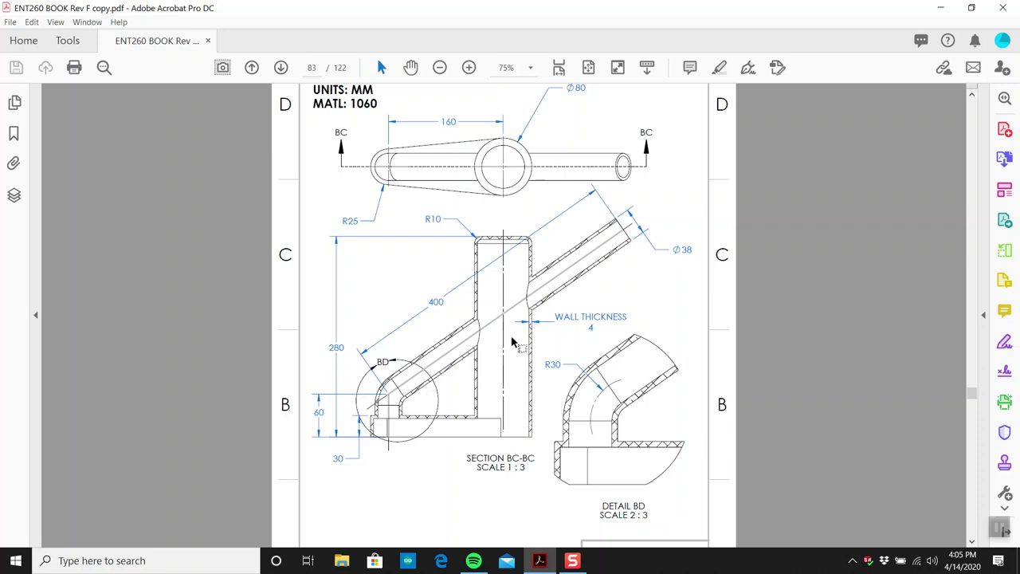
drag(556, 316, 594, 330)
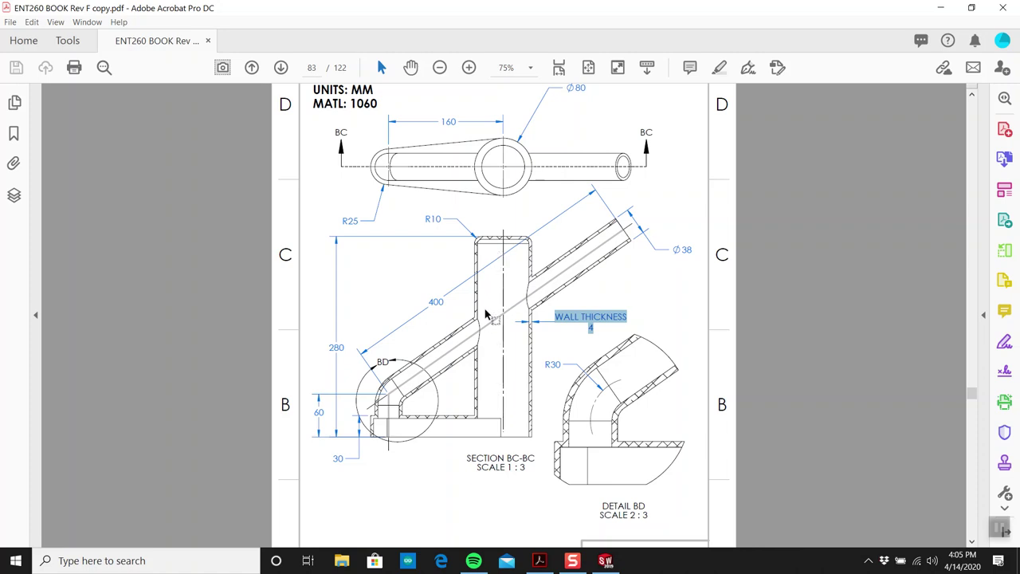
scroll(492, 307, up, 1)
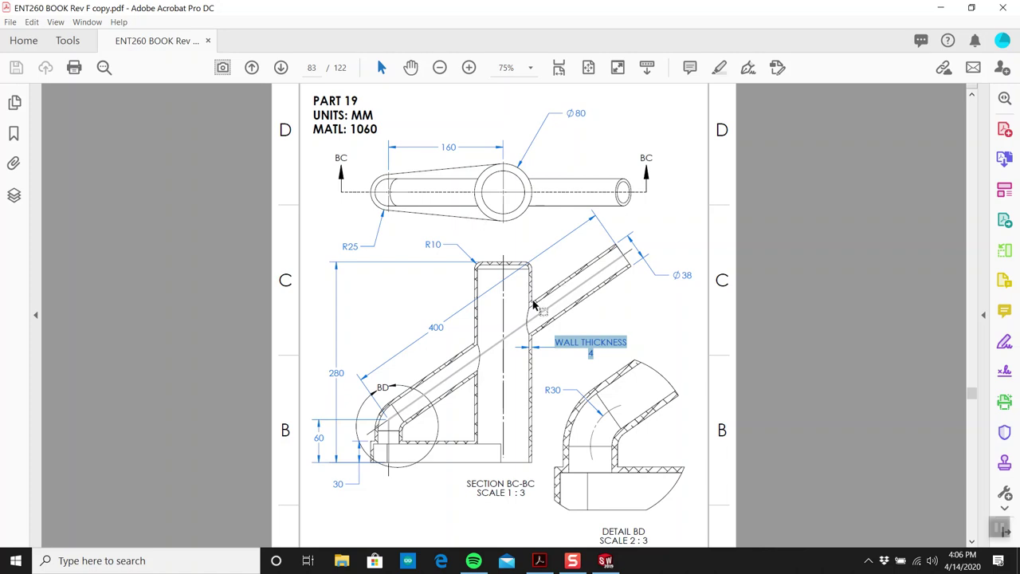
click(606, 560)
Step: Create a new part from the blank template with MMGS units
click(278, 158)
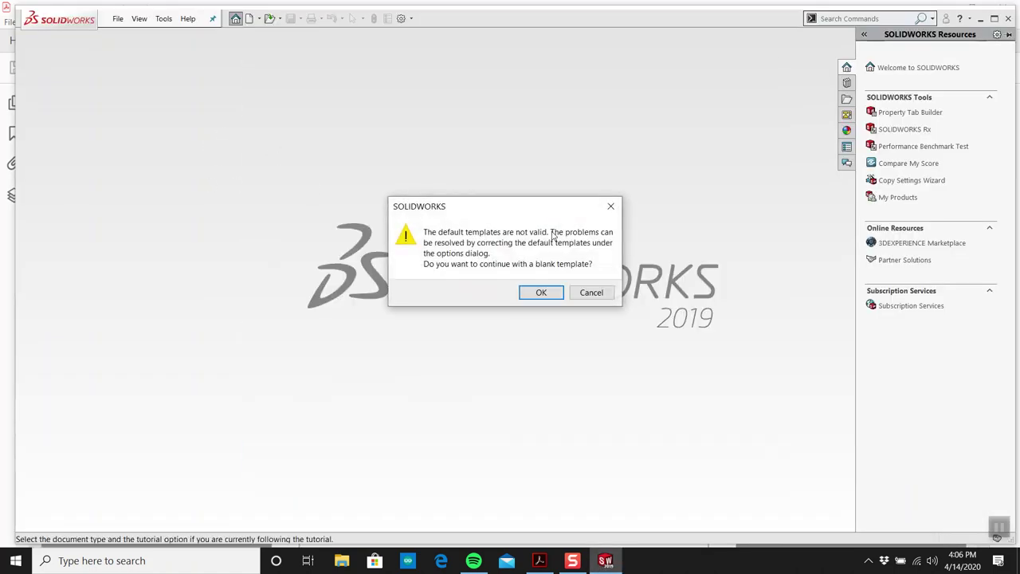
click(545, 292)
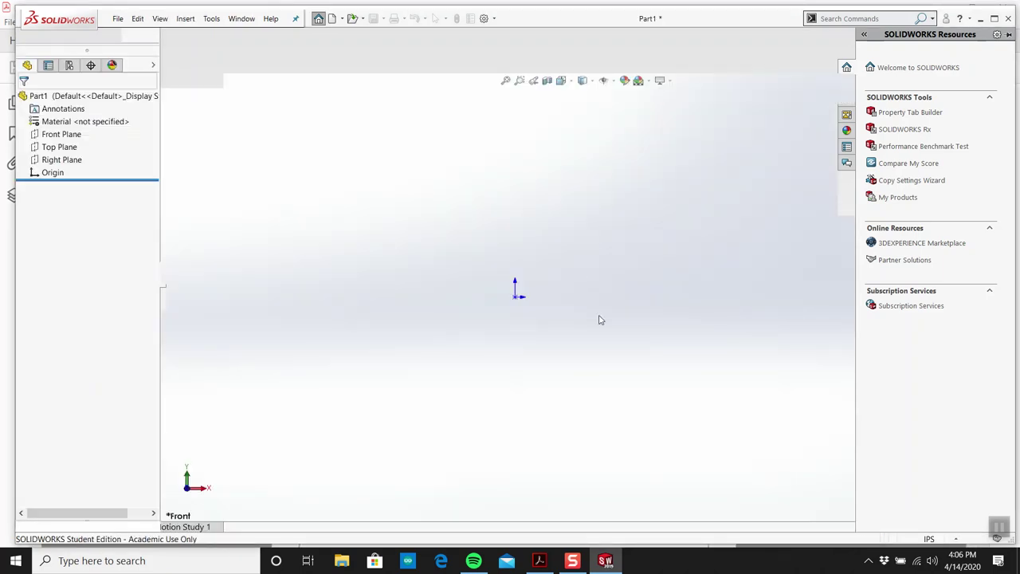
click(925, 538)
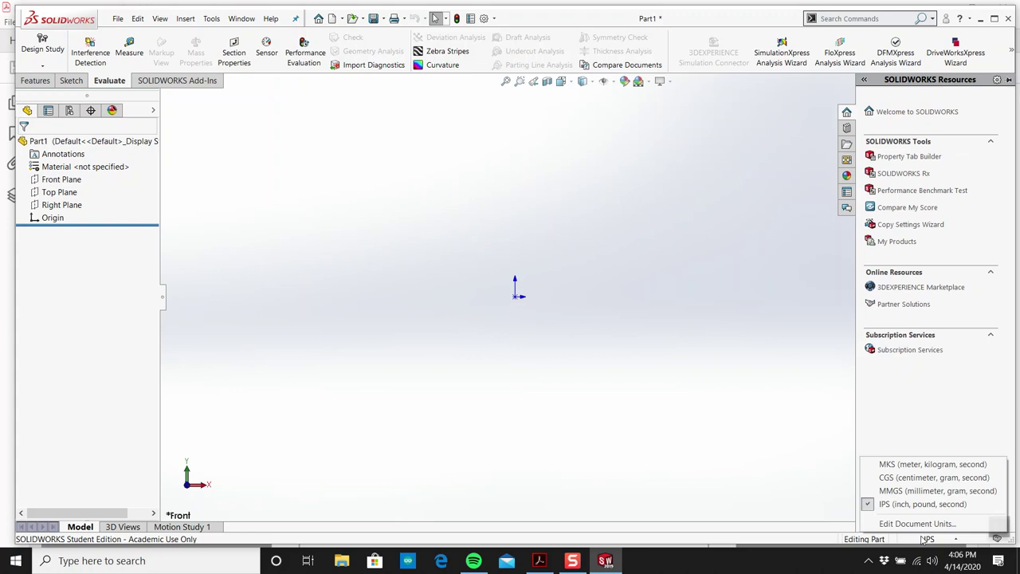
click(937, 491)
Step: Start a new sketch on the Front Plane
click(63, 80)
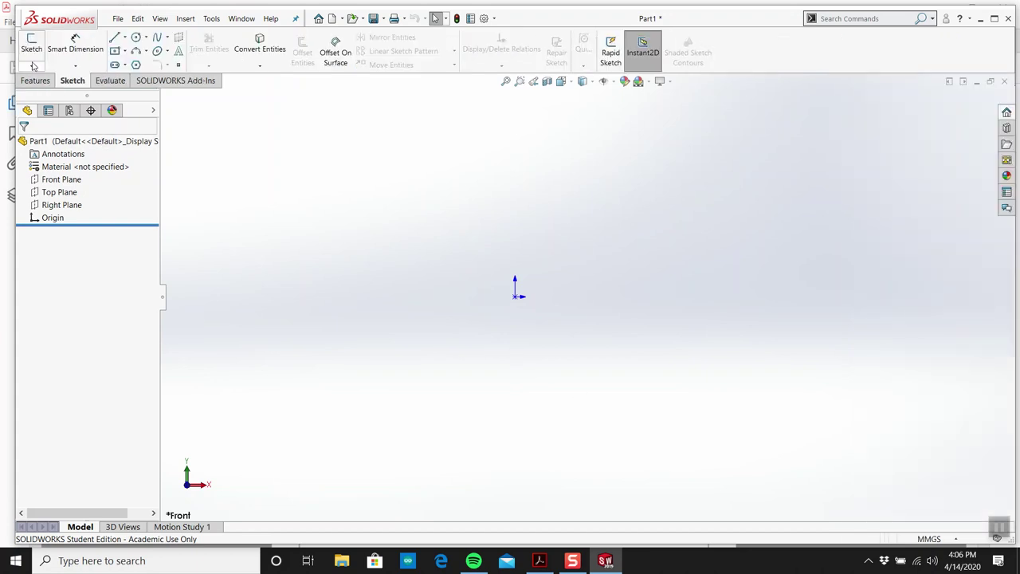
click(32, 45)
click(407, 241)
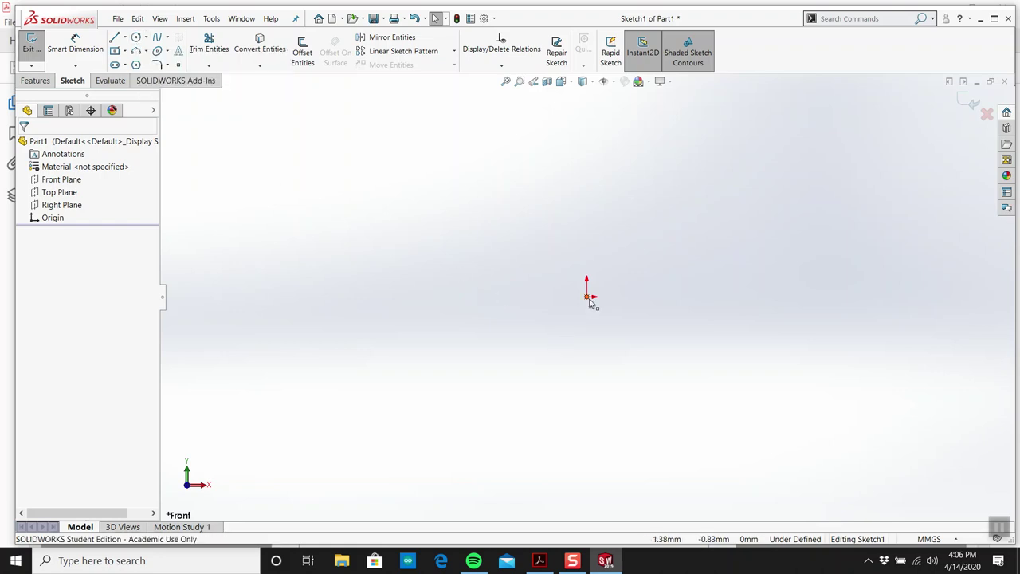
Step: Draw a circle at the origin and dimension it Ø80
click(136, 38)
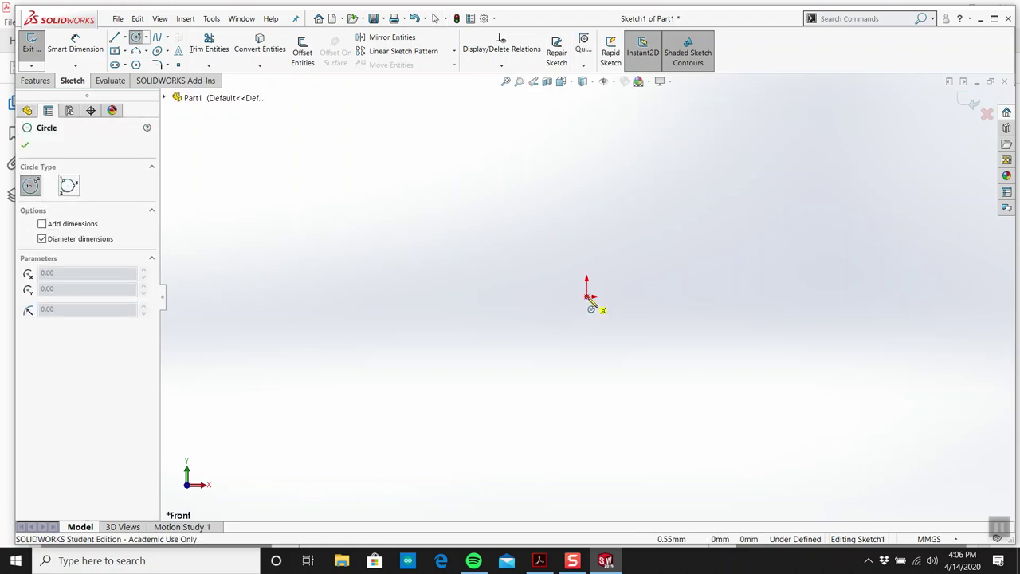
click(588, 297)
click(592, 355)
key(Escape)
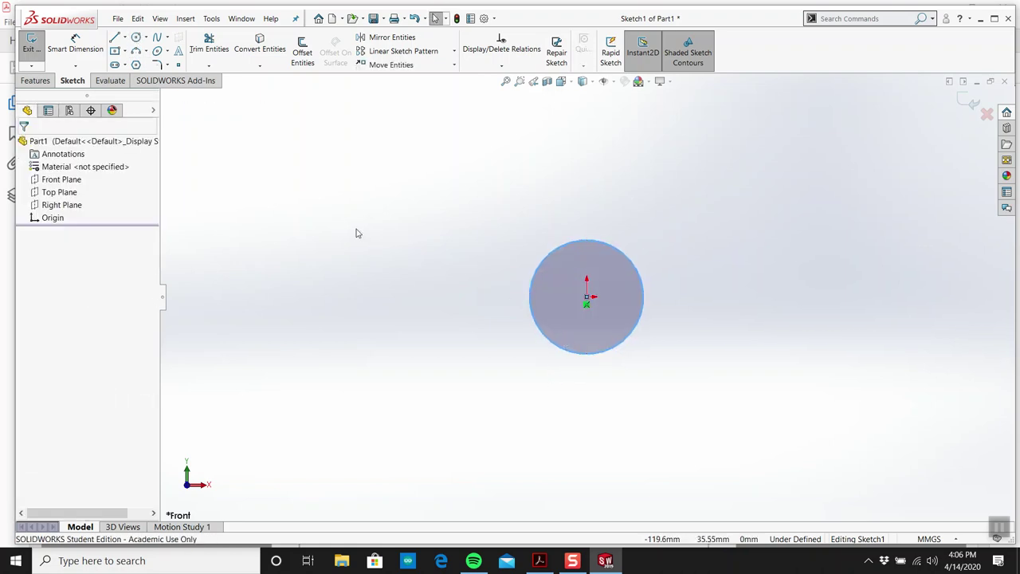
click(74, 44)
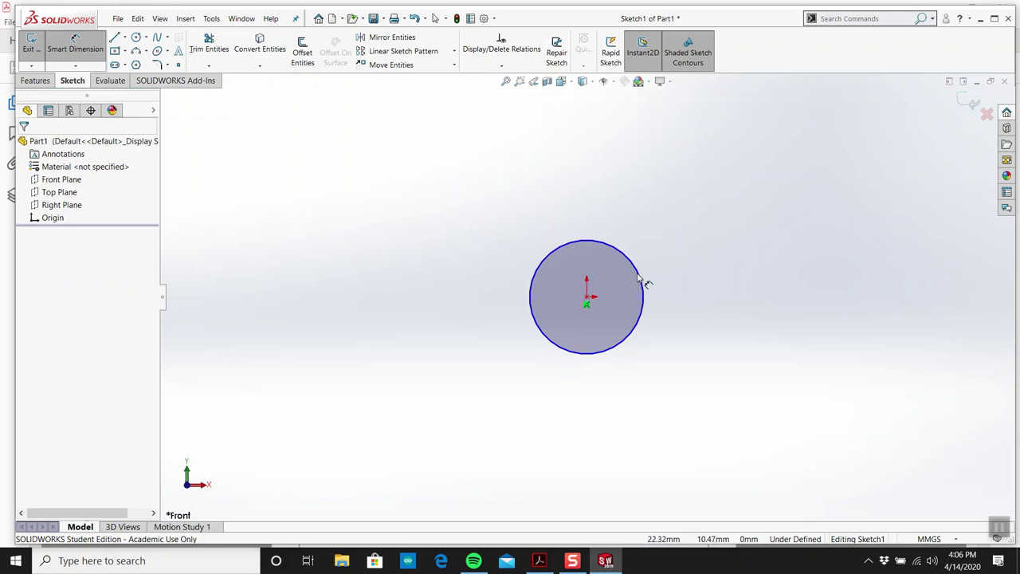
click(636, 271)
click(679, 209)
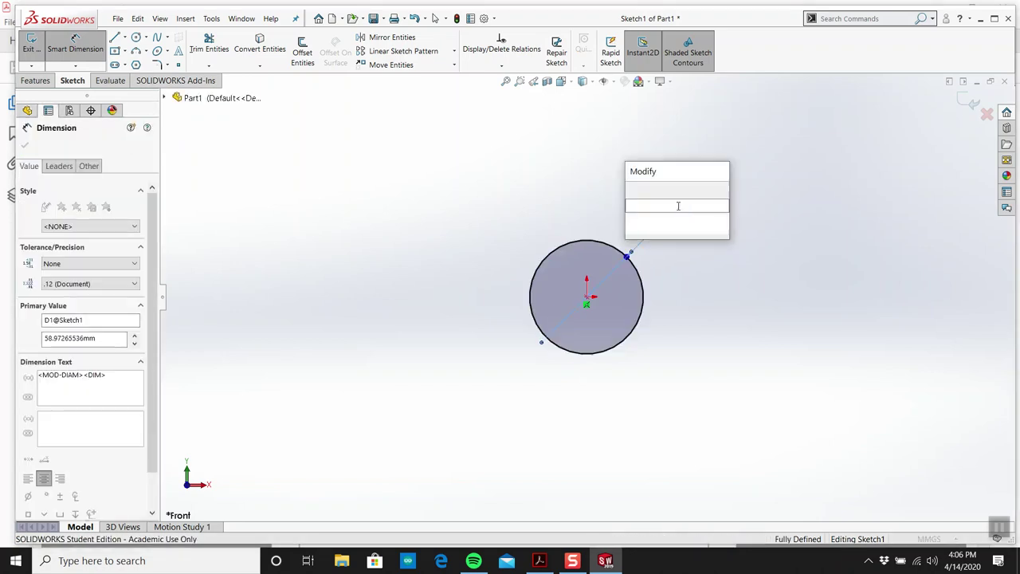
text(80)
key(Return)
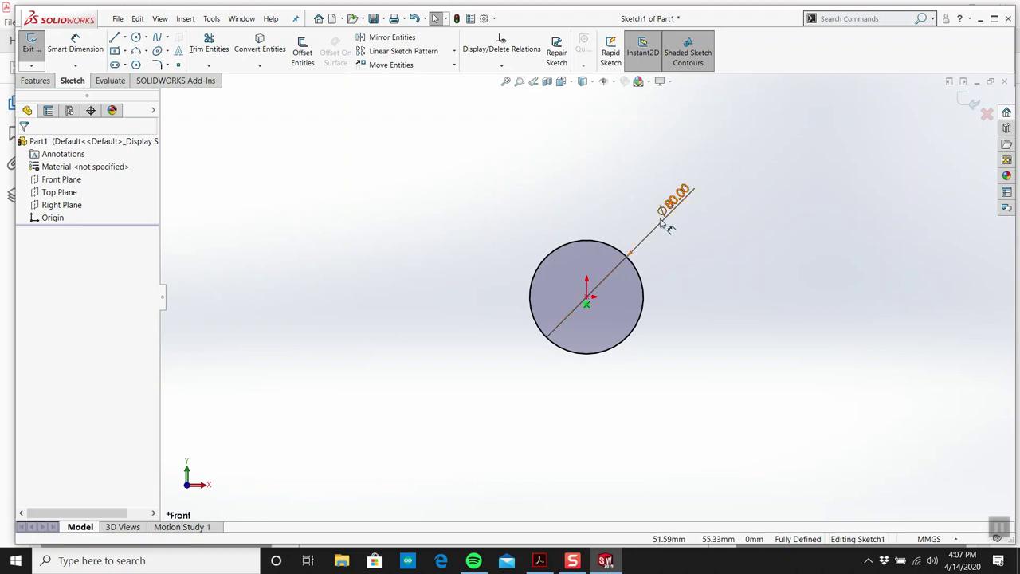
Step: Draw a horizontal centerline from the origin to the left
click(125, 38)
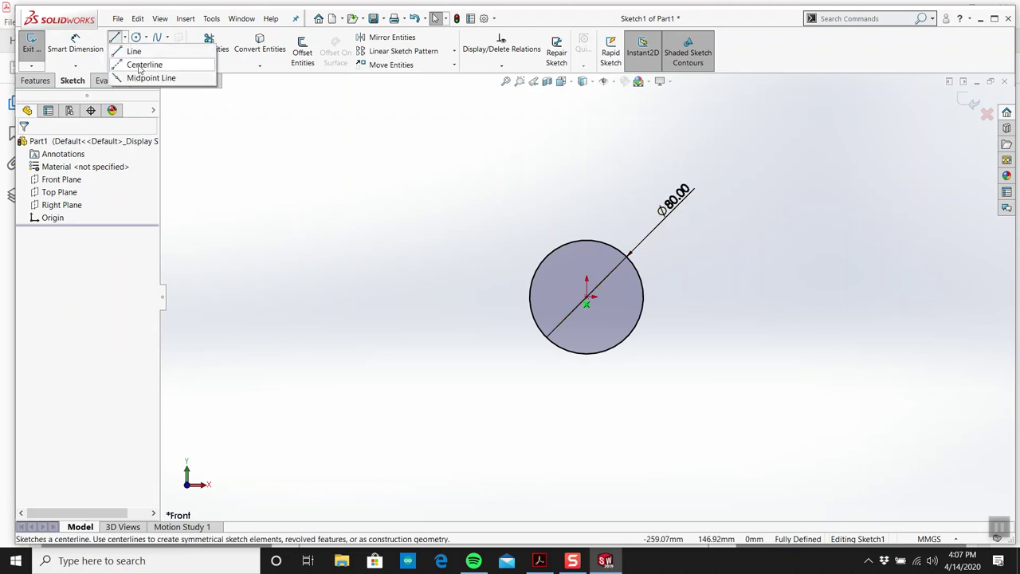
click(140, 66)
click(587, 297)
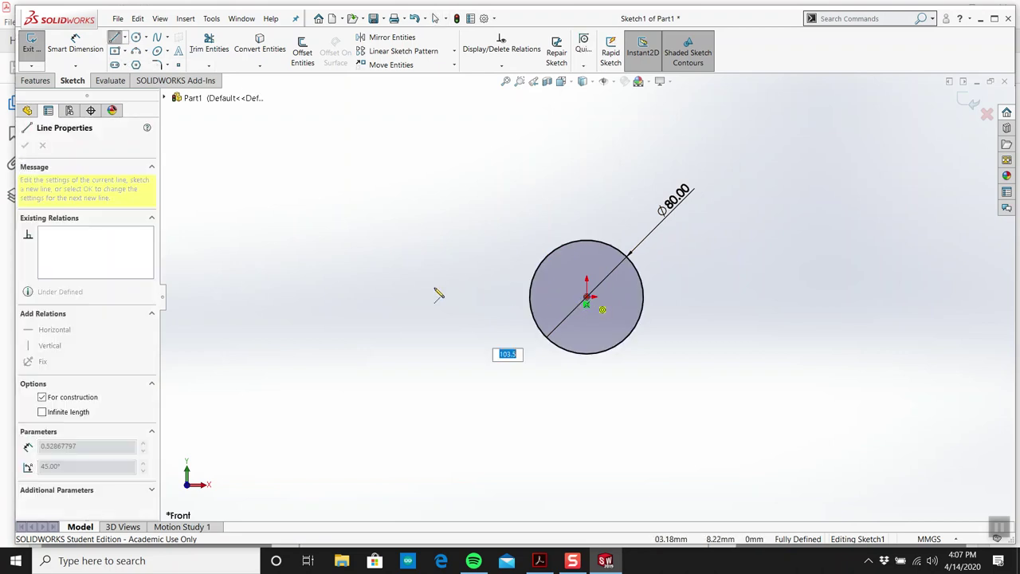
click(380, 296)
key(Escape)
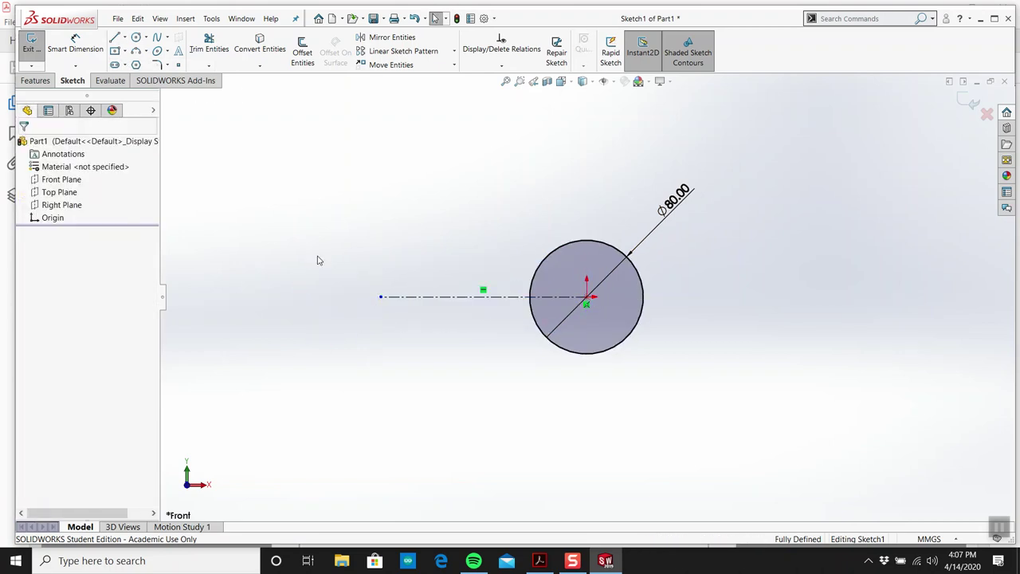
Step: Draw a second circle at the centerline's left end and dimension it Ø50
click(136, 37)
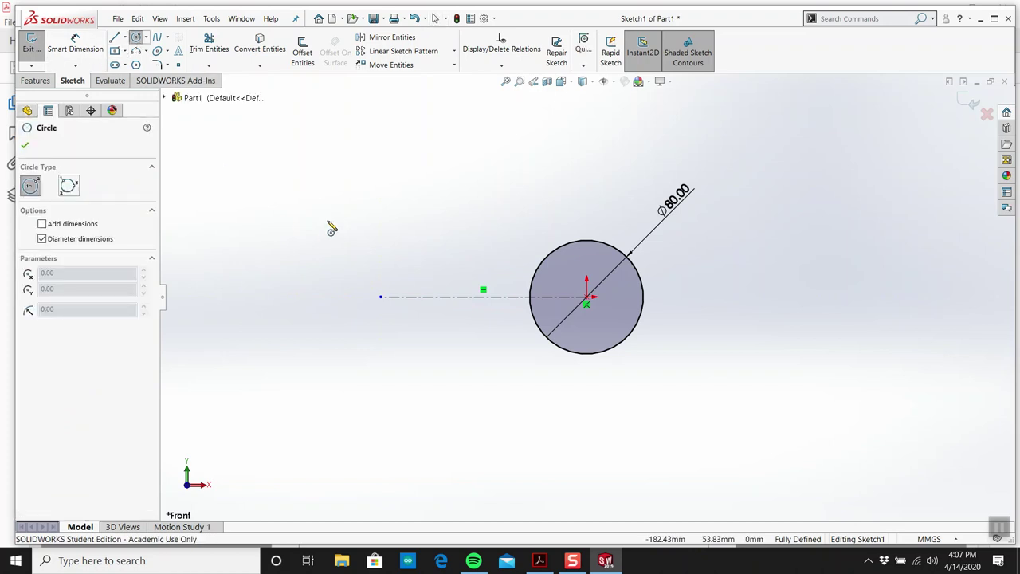
click(381, 297)
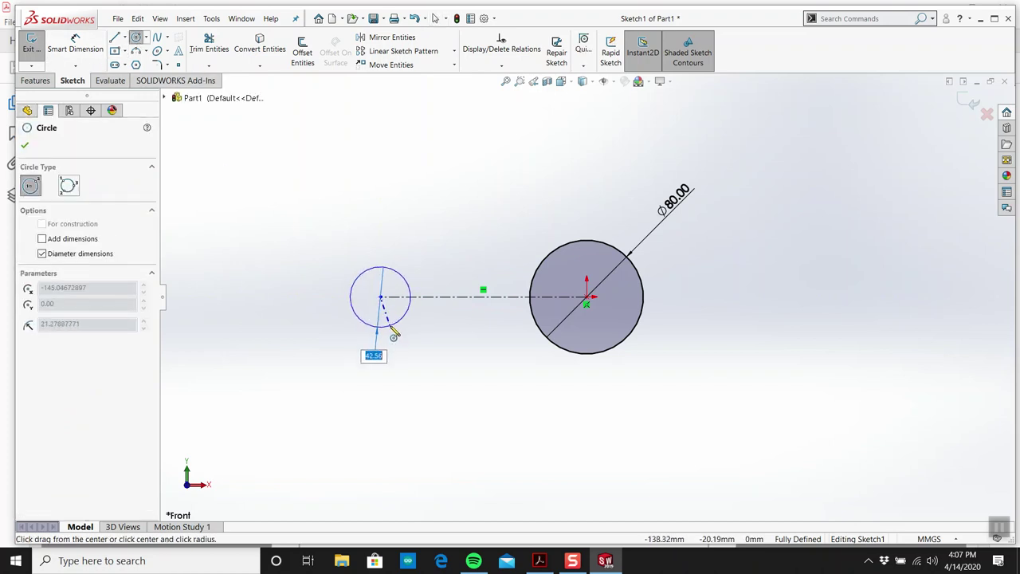
click(392, 329)
key(Escape)
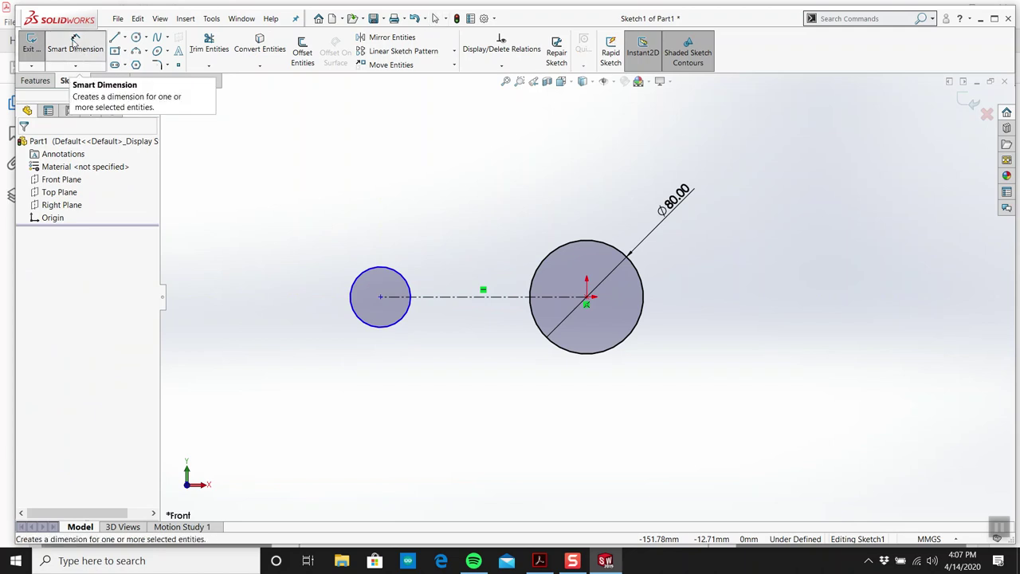
click(74, 40)
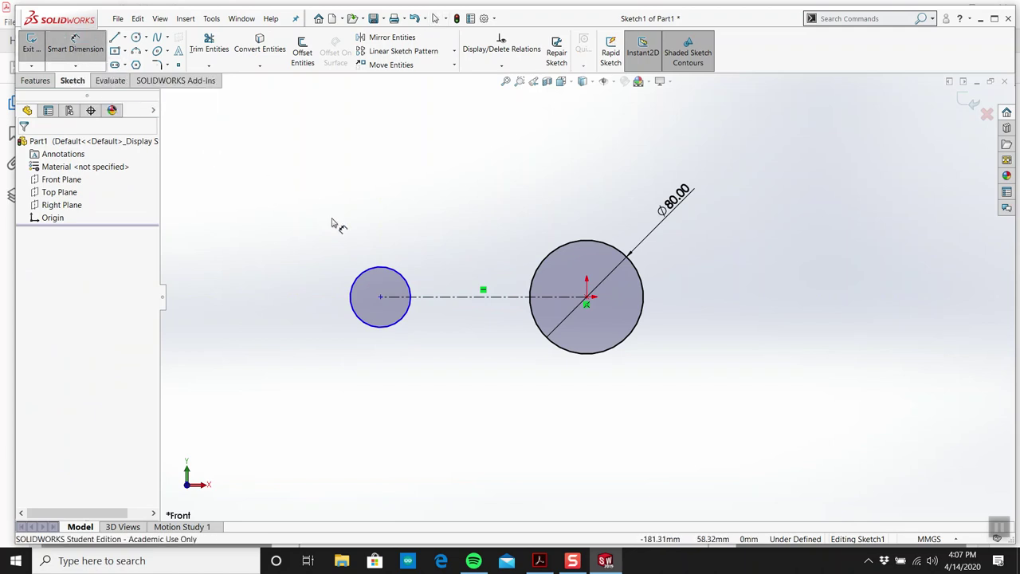
click(392, 270)
click(443, 210)
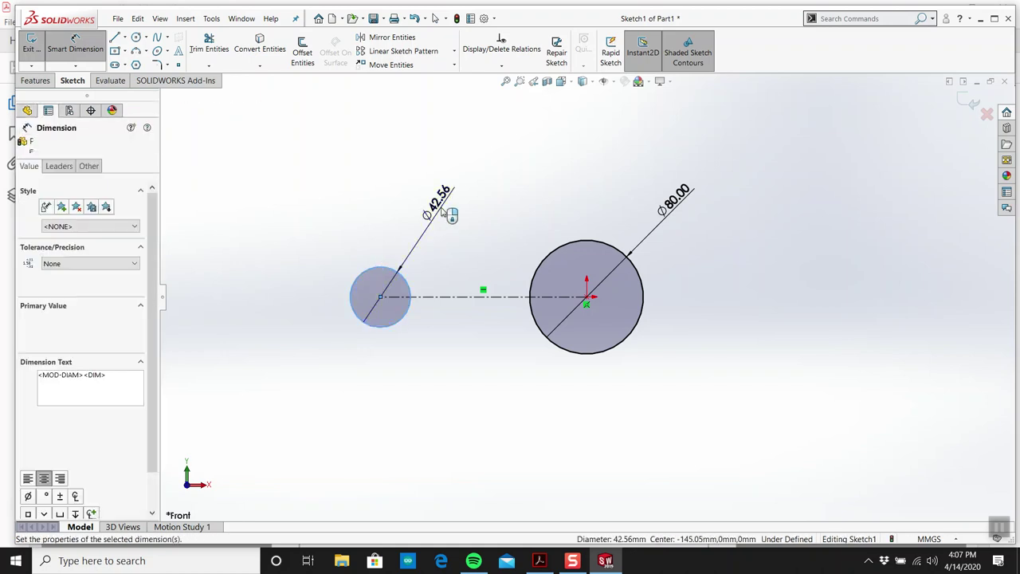
text(50)
key(Return)
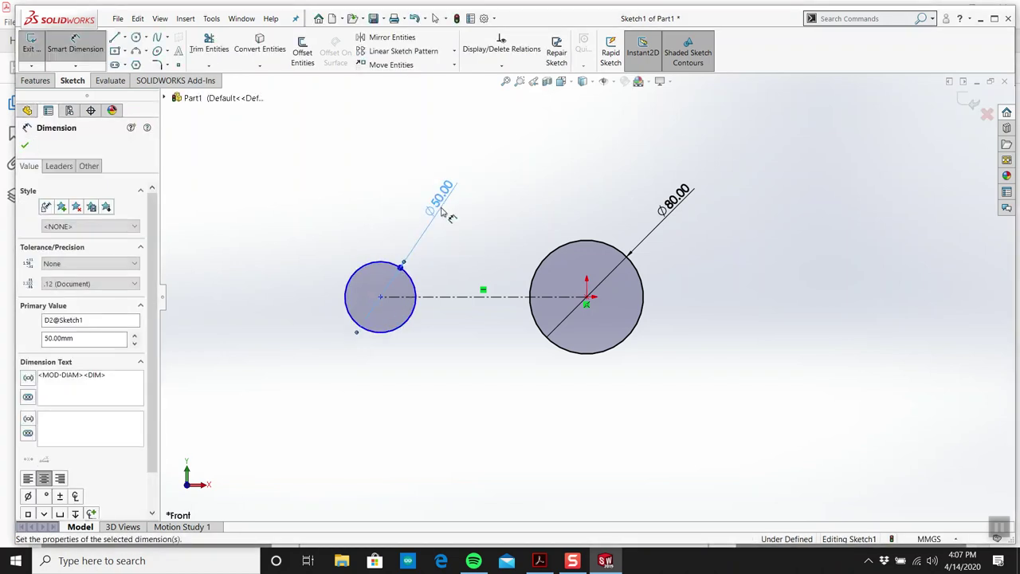
key(Escape)
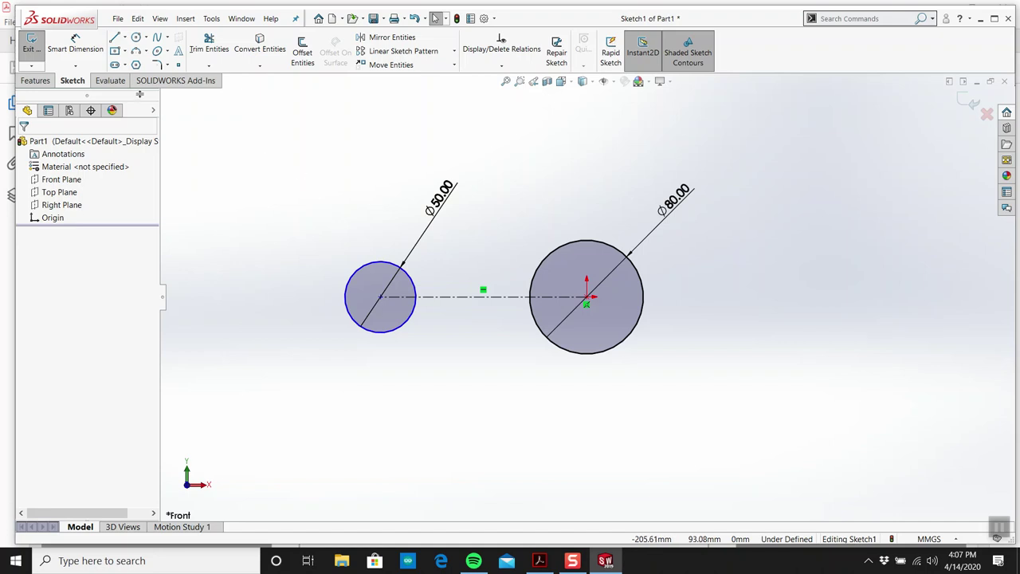
Step: Dimension the centerline so the circle centres are 160 mm apart
click(75, 46)
click(468, 298)
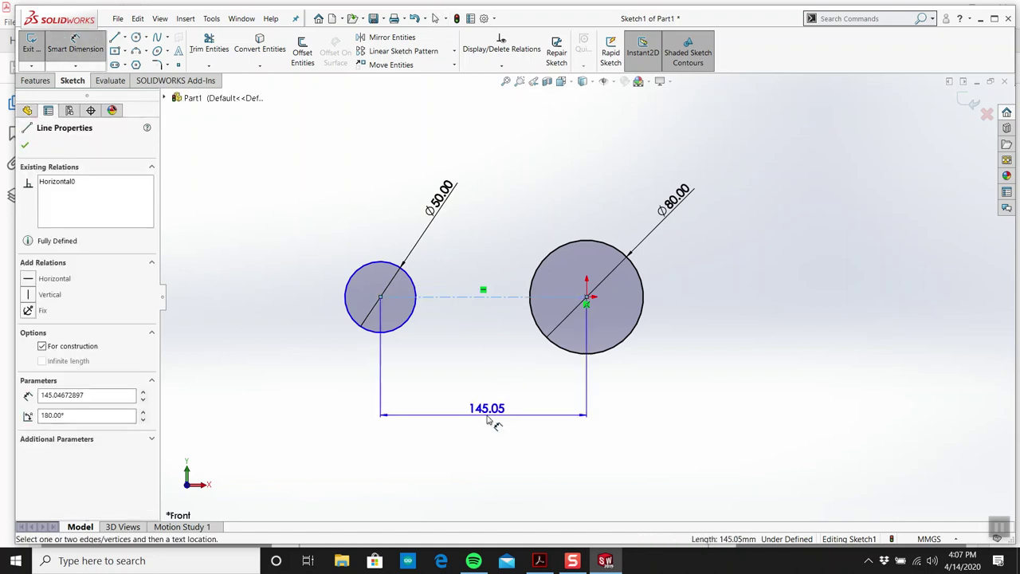
click(487, 419)
text(160)
key(Return)
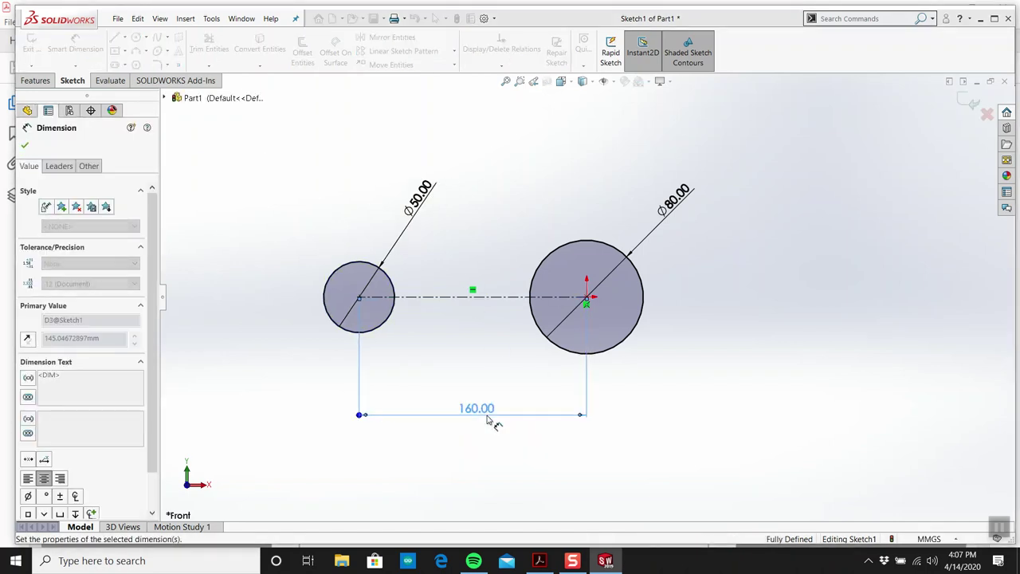
key(Escape)
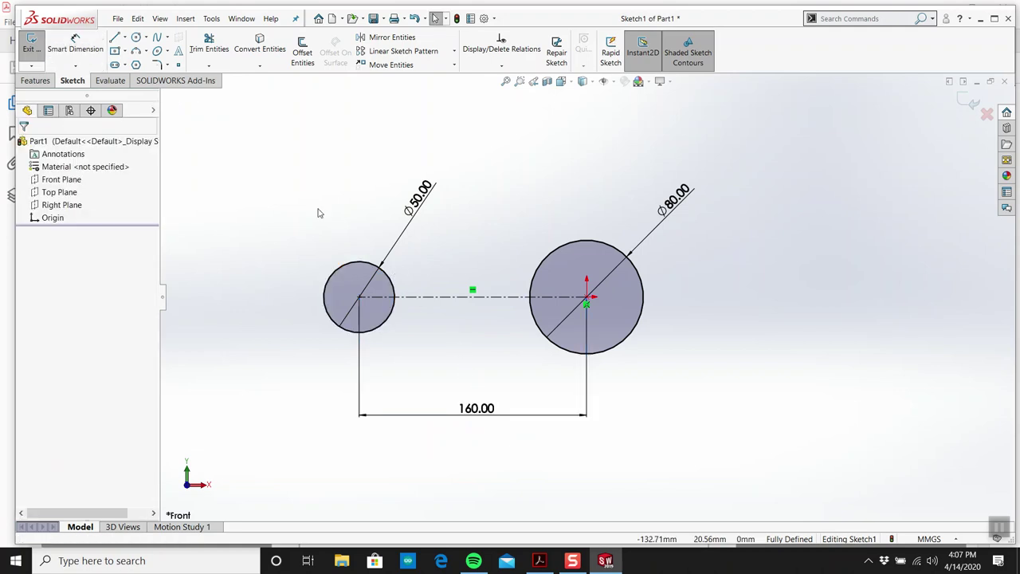
click(115, 37)
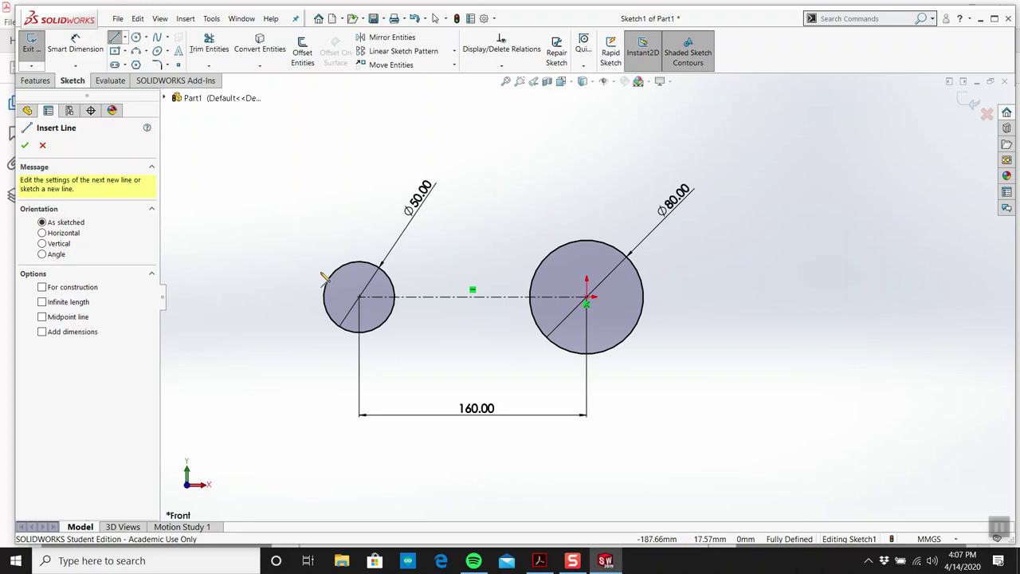
Step: Draw tangent lines joining the tops and bottoms of the Ø50 and Ø80 circles
click(384, 275)
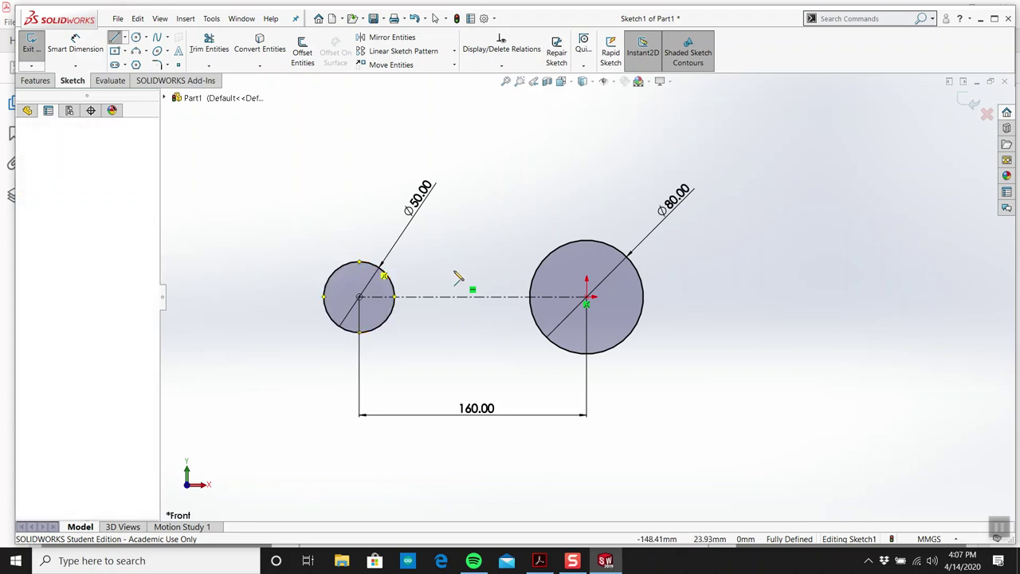
click(580, 240)
key(Escape)
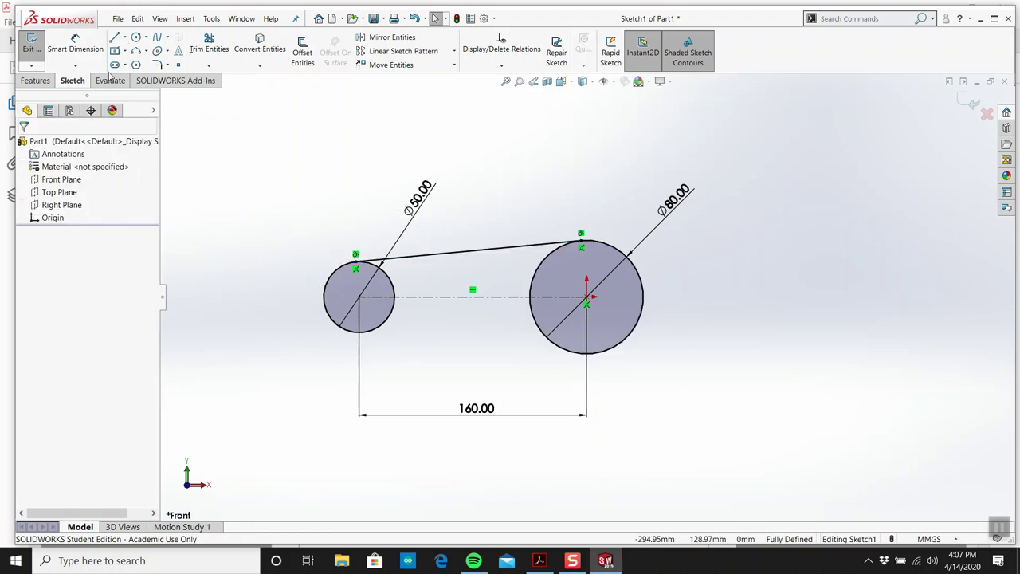
click(115, 37)
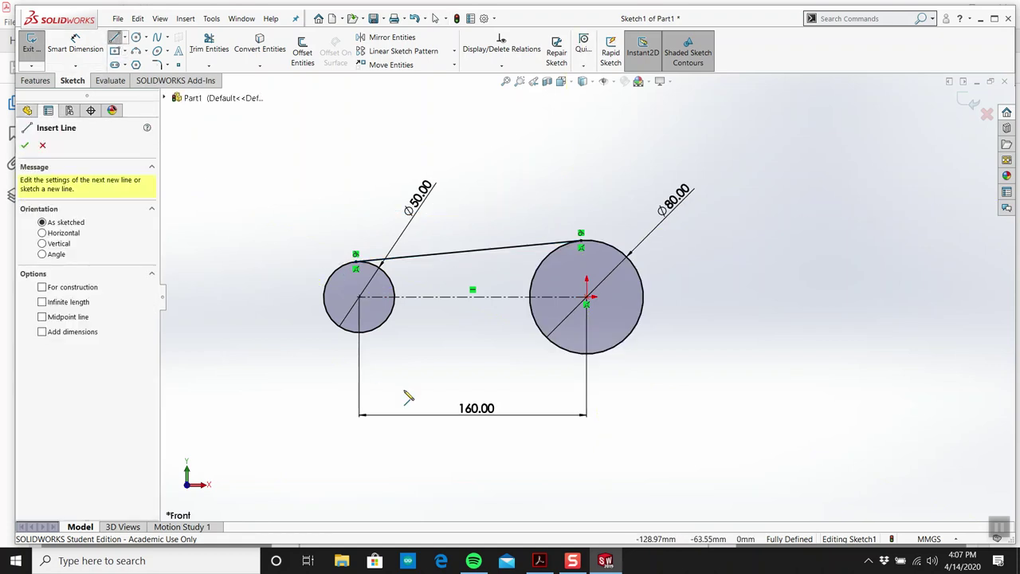
click(360, 332)
click(581, 348)
key(Escape)
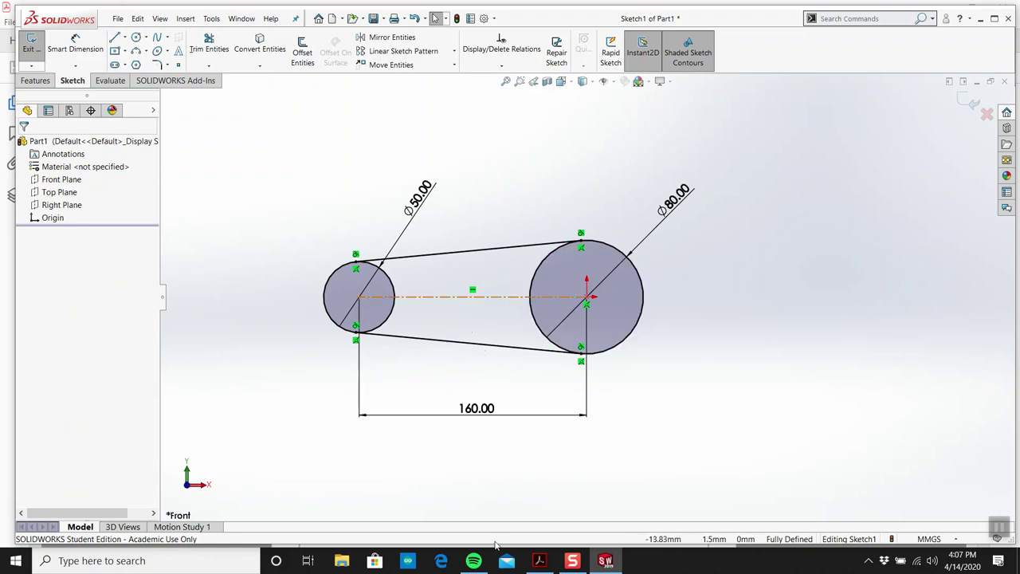
Step: Compare the slot sketch against the Part 19 drawing, then exit Sketch1
click(538, 561)
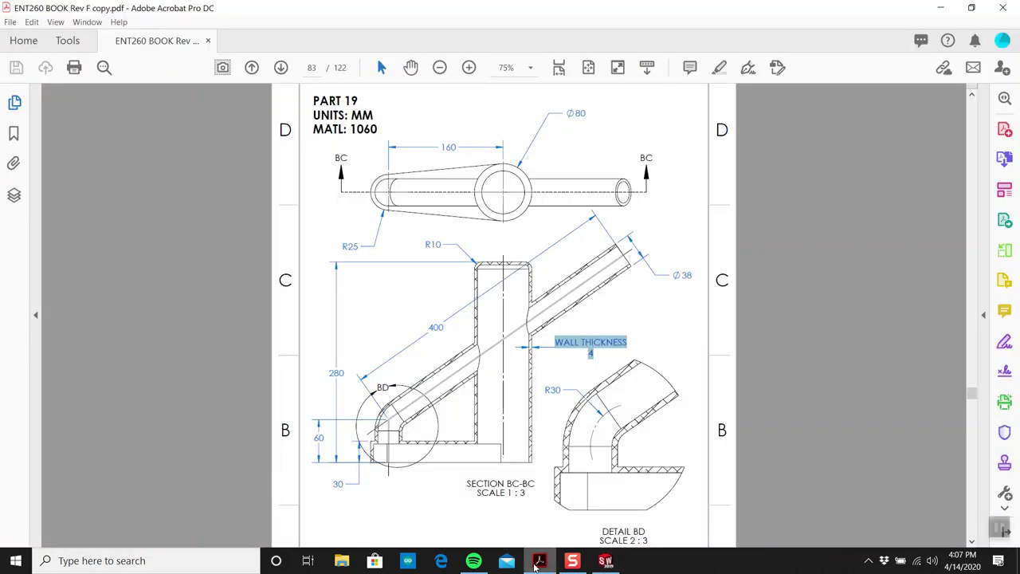
click(538, 561)
mouse_move(546, 364)
middle_down()
mouse_move(512, 342)
mouse_move(549, 226)
mouse_move(593, 210)
mouse_move(553, 228)
middle_up()
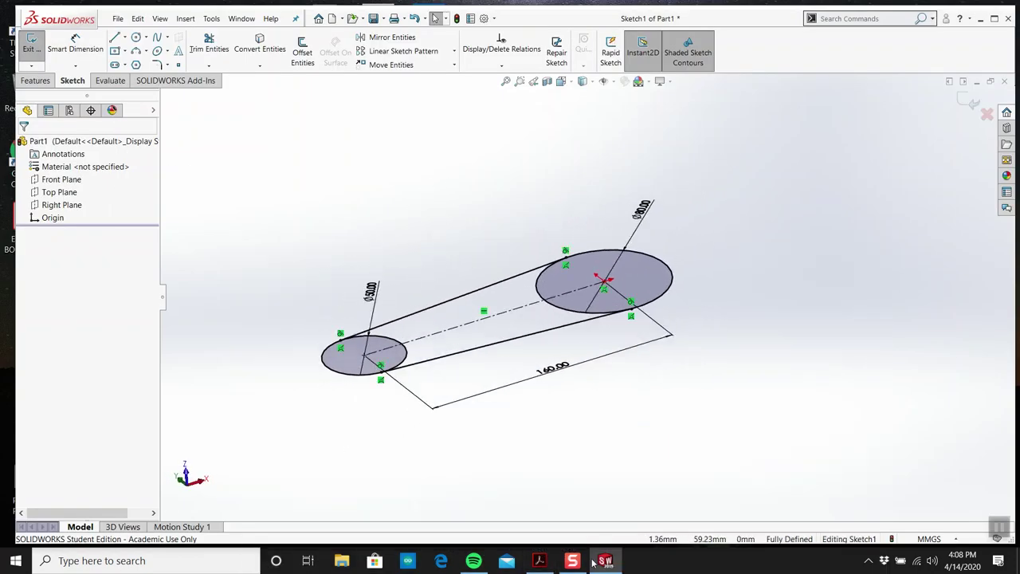
click(538, 561)
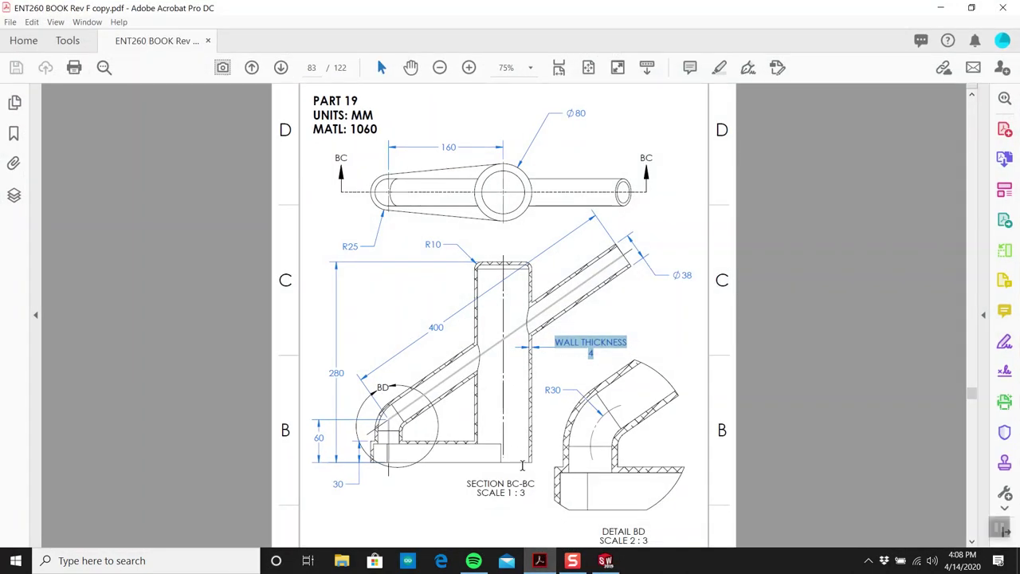
click(572, 561)
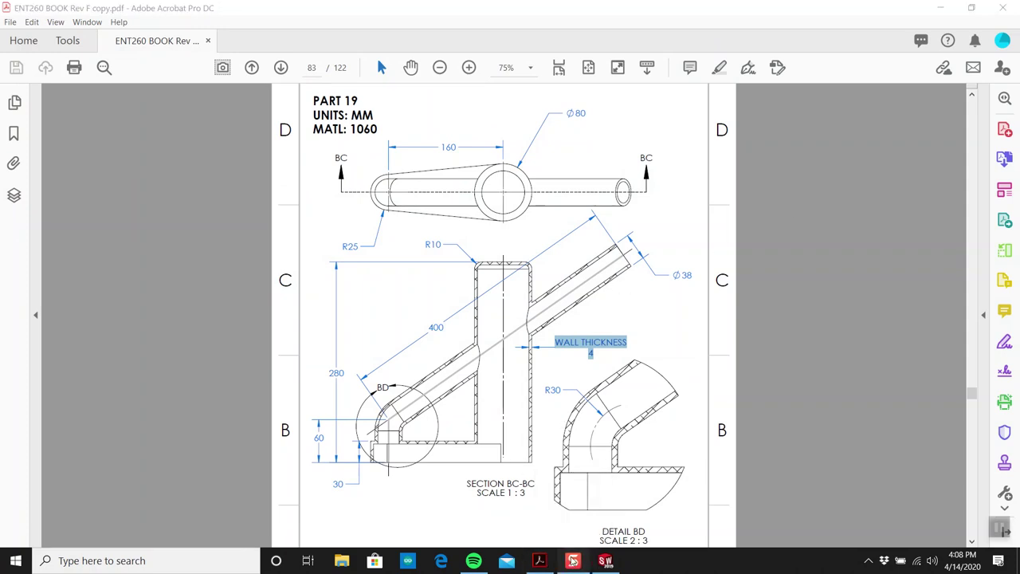
click(606, 561)
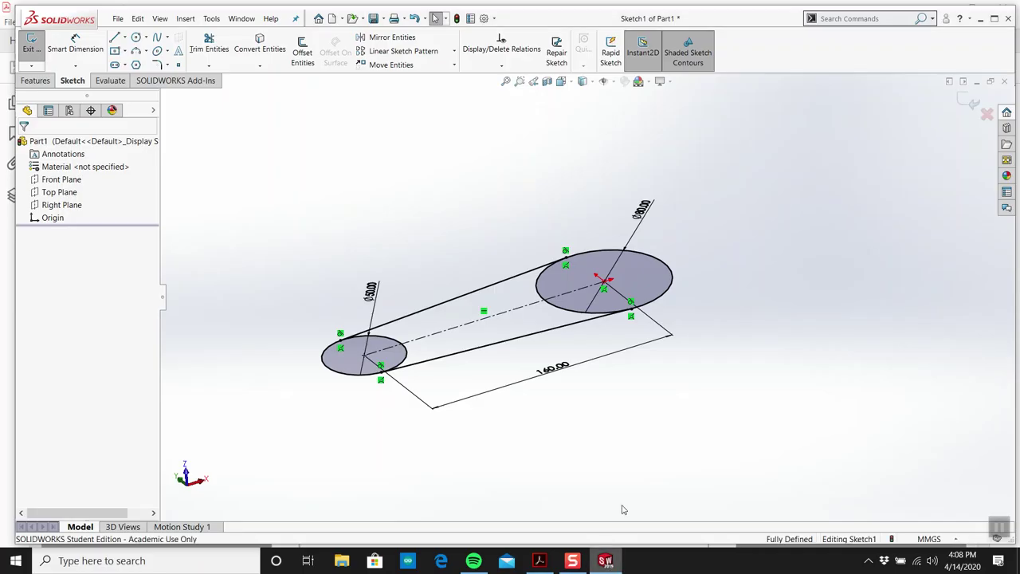
click(966, 102)
Step: Extrude the Ø80 circle region 280 mm as Boss-Extrude1
click(35, 81)
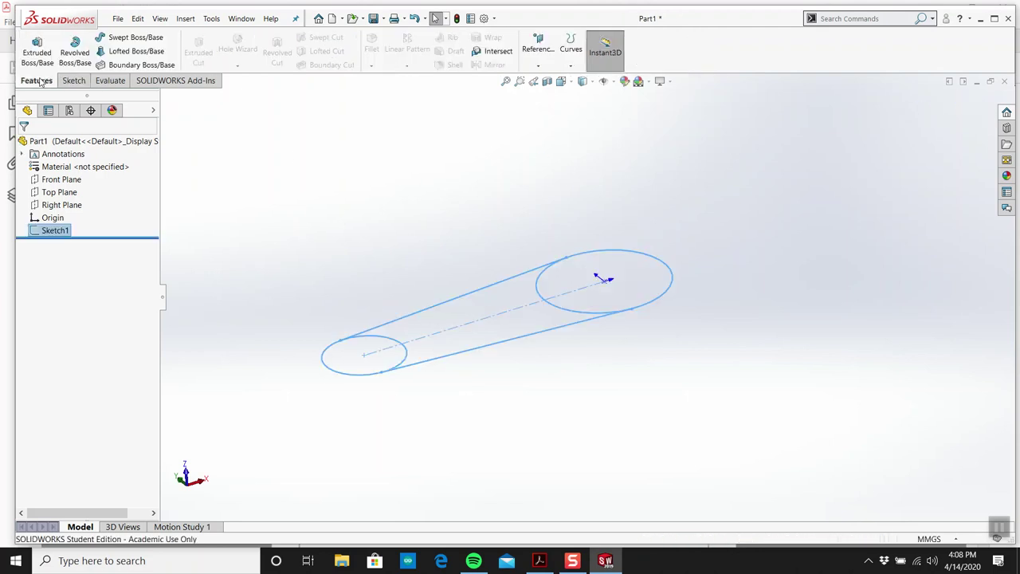
click(36, 46)
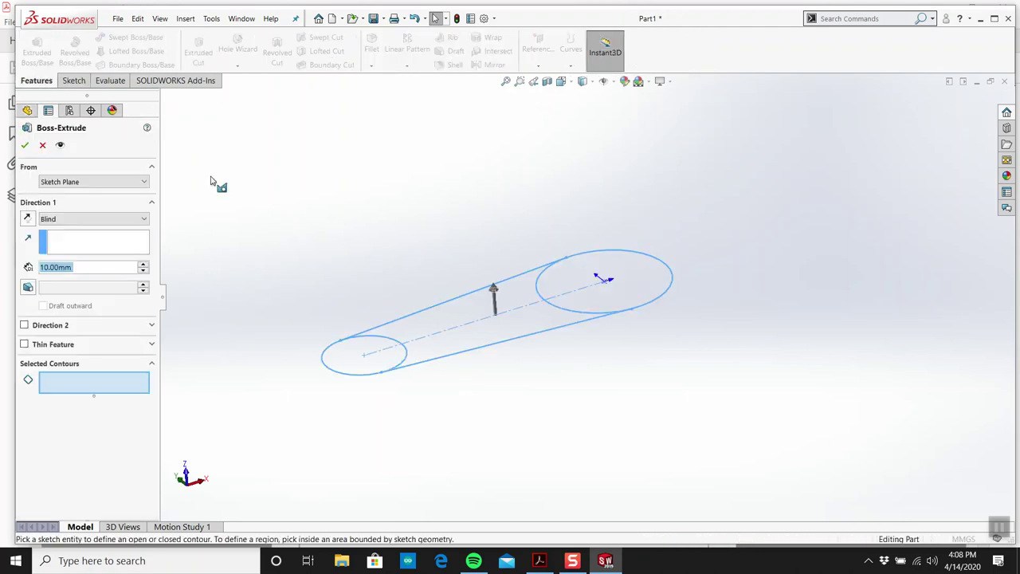
click(577, 272)
drag(110, 268, 33, 273)
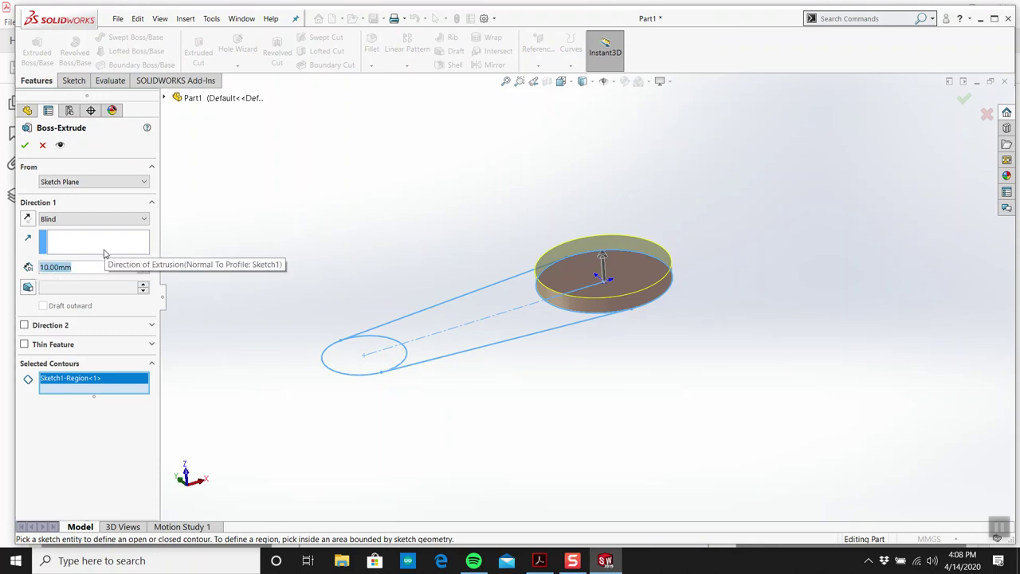
text(280)
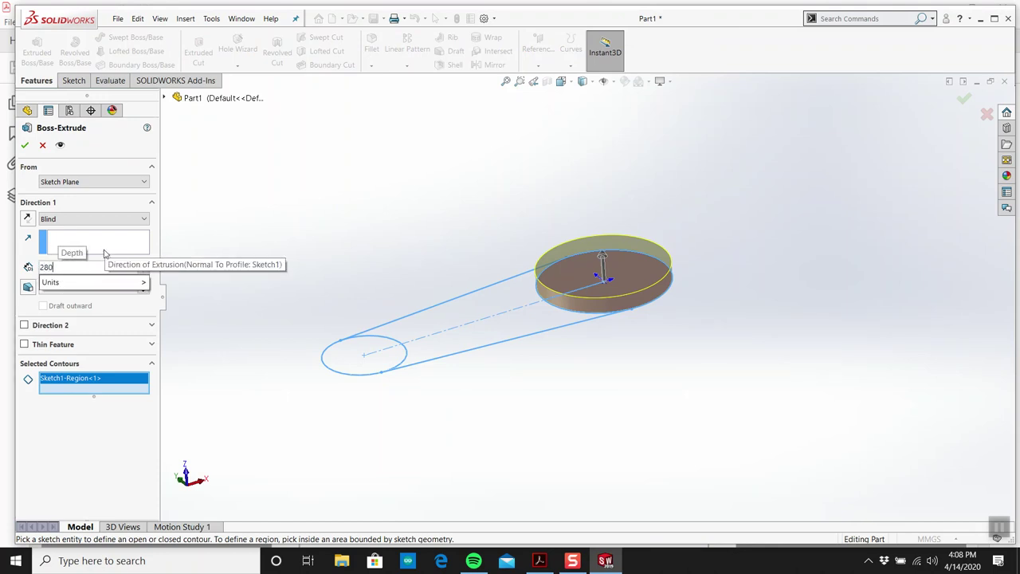
key(Return)
scroll(551, 221, up, 4)
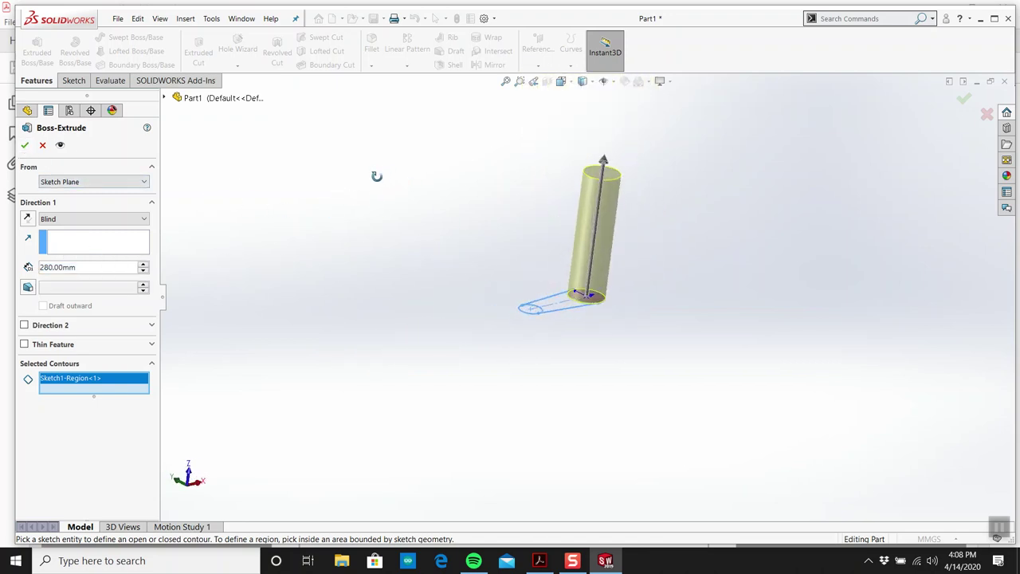
scroll(550, 231, down, 3)
click(28, 145)
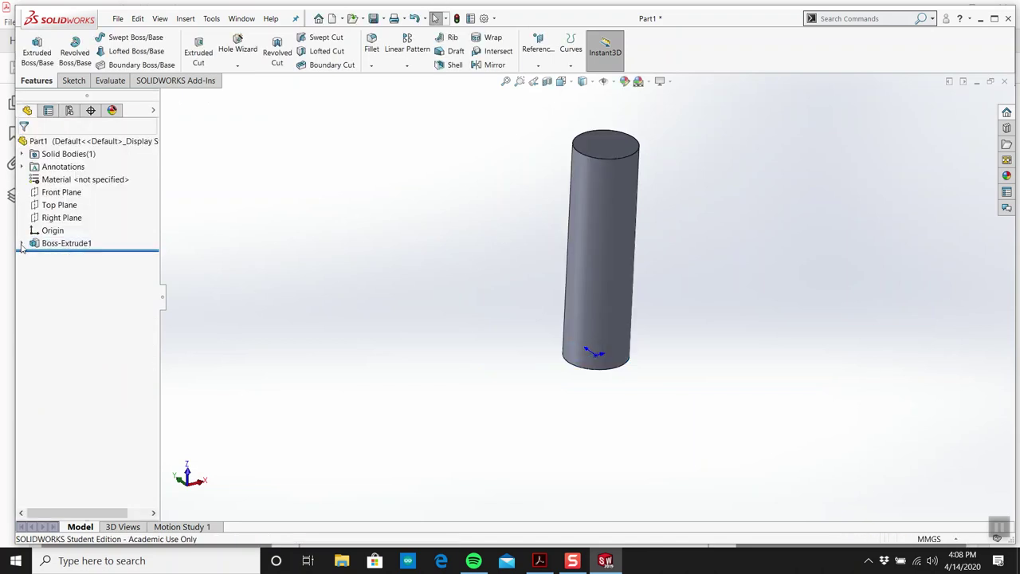
Step: Select Sketch1 under Boss-Extrude1 and bring up the Part 19 drawing
click(21, 243)
click(67, 256)
click(538, 562)
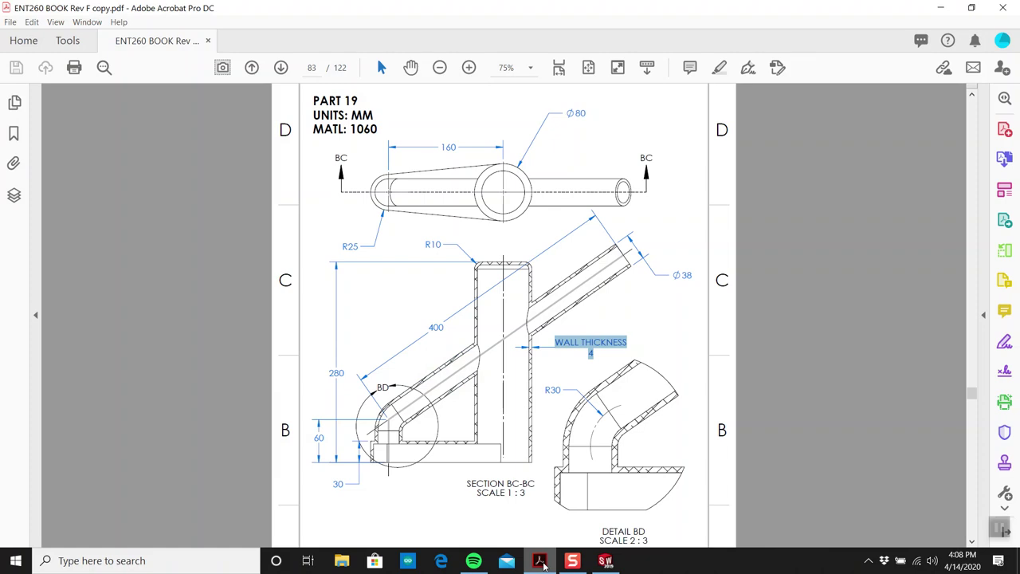
Step: Start a new extrusion from Sketch1 using the slot band and small circle regions as profile
click(540, 563)
click(378, 352)
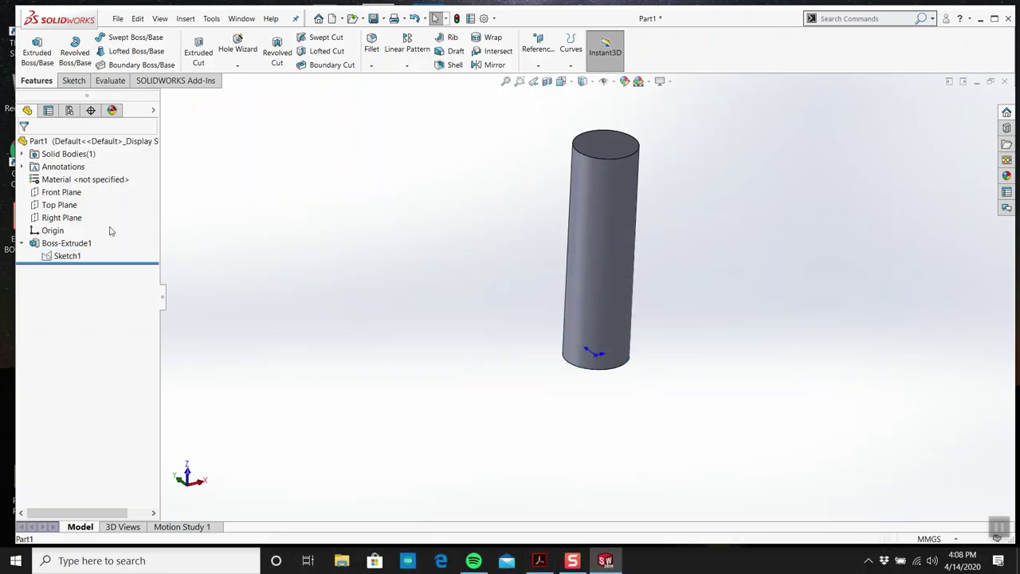
click(67, 255)
click(37, 49)
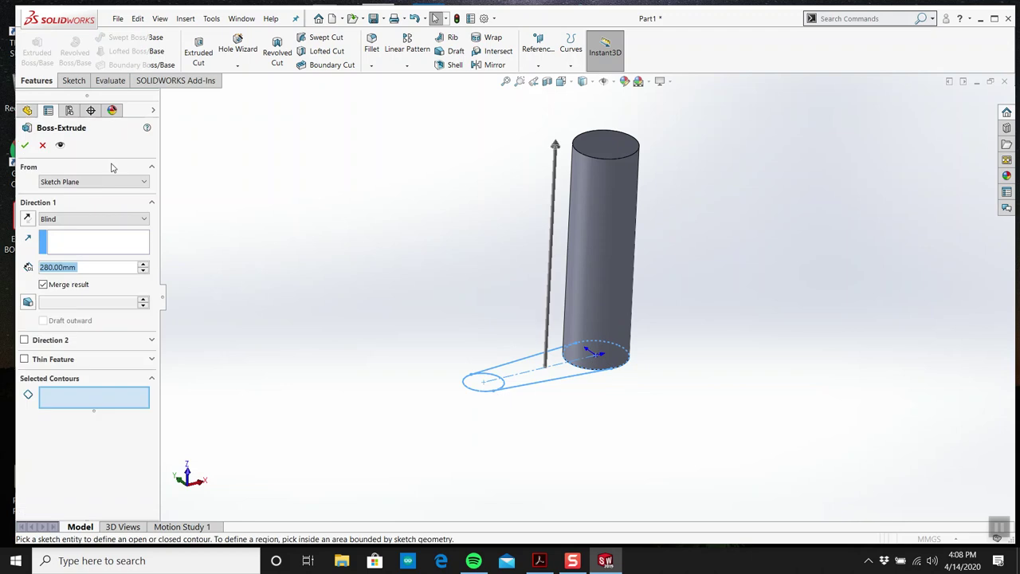
scroll(518, 362, down, 3)
click(518, 398)
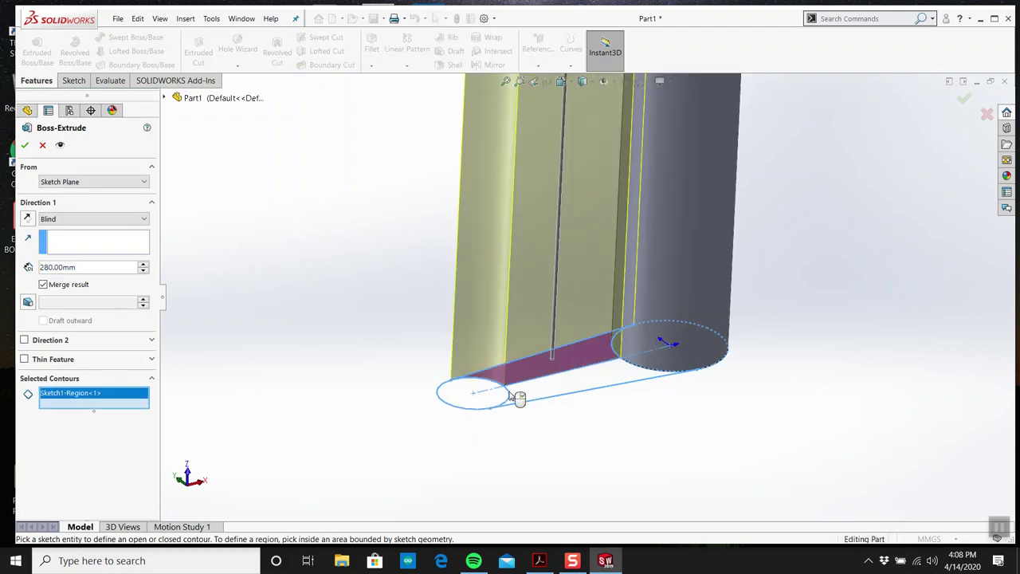
click(529, 396)
click(547, 384)
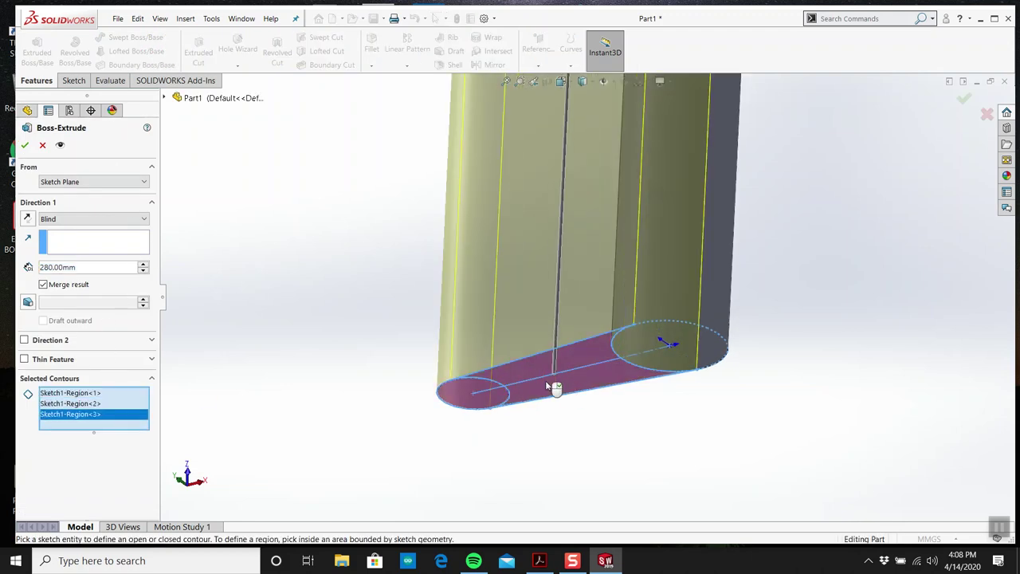
Step: Extrude the slot base 30 mm deep, then check it against the Part 19 drawing
double_click(89, 266)
text(30)
key(Return)
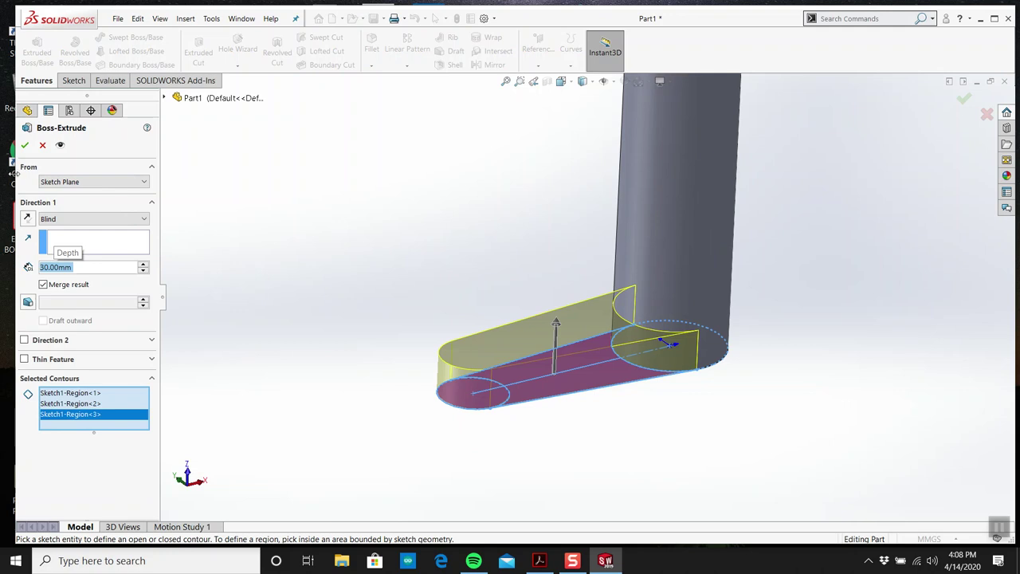
click(25, 145)
scroll(383, 205, up, 5)
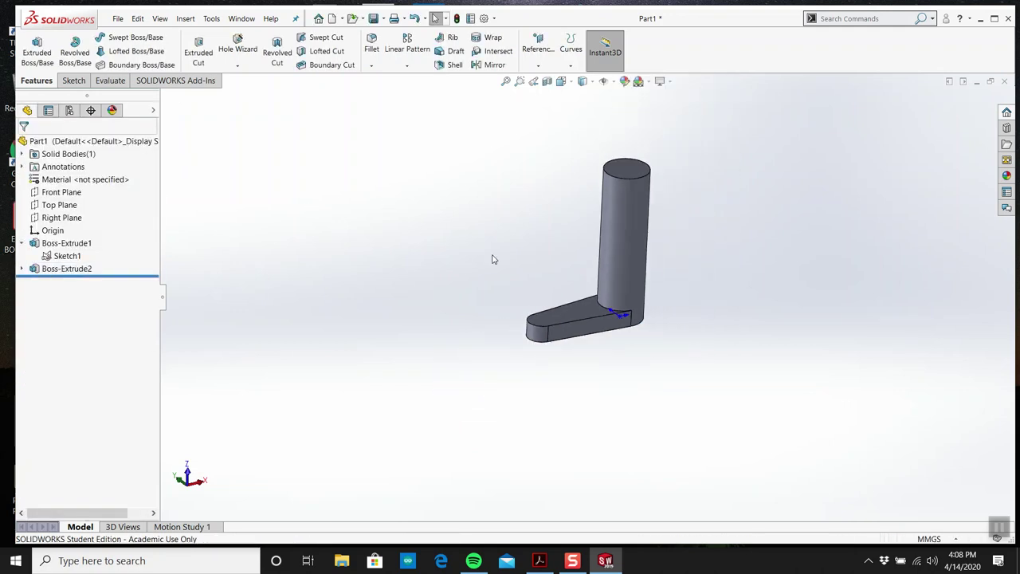
scroll(587, 273, down, 5)
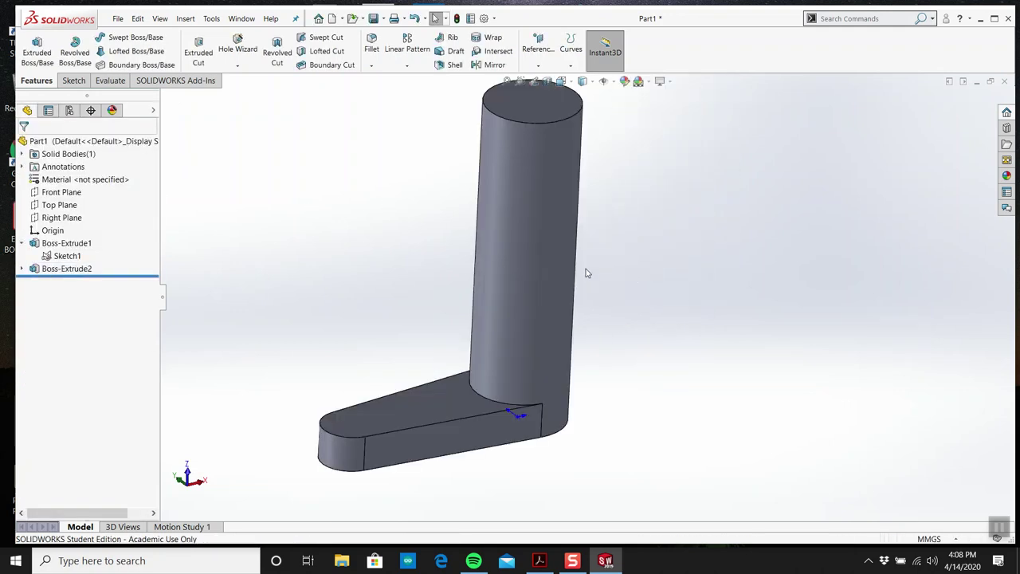
click(540, 560)
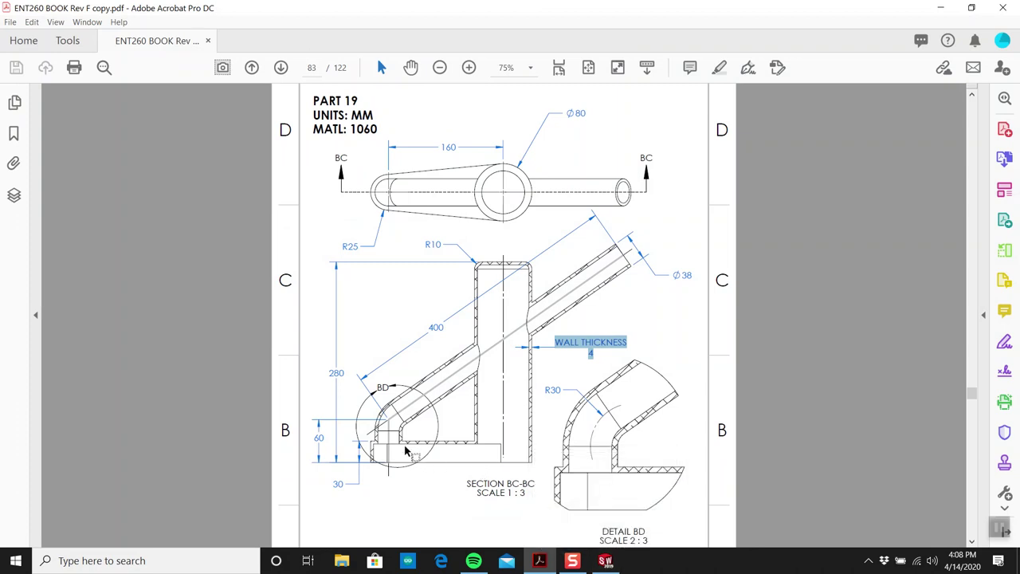
click(605, 561)
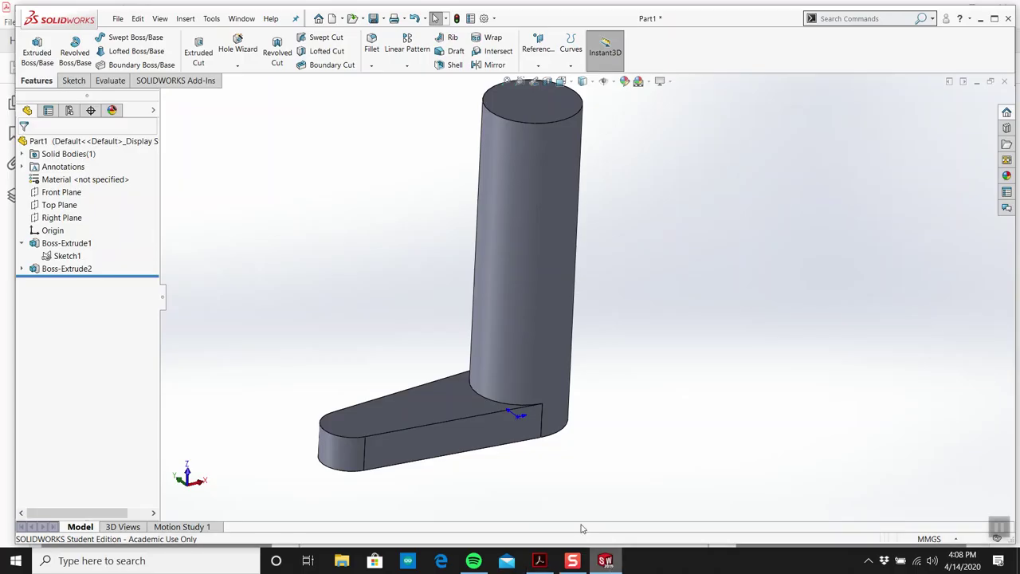
Step: Start a sketch on the Top Plane and view it Normal To
click(79, 205)
click(64, 193)
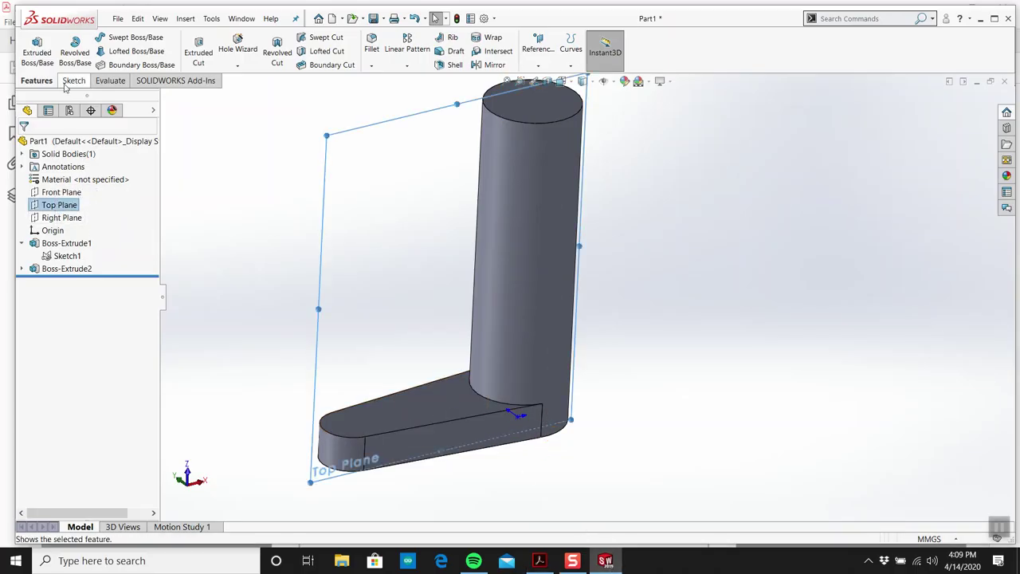
key(space)
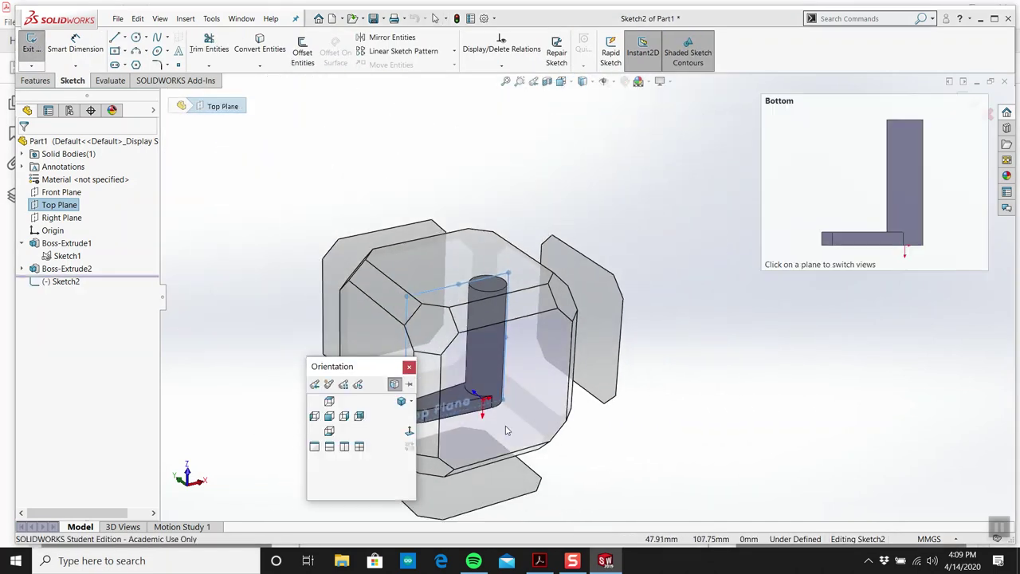
click(516, 401)
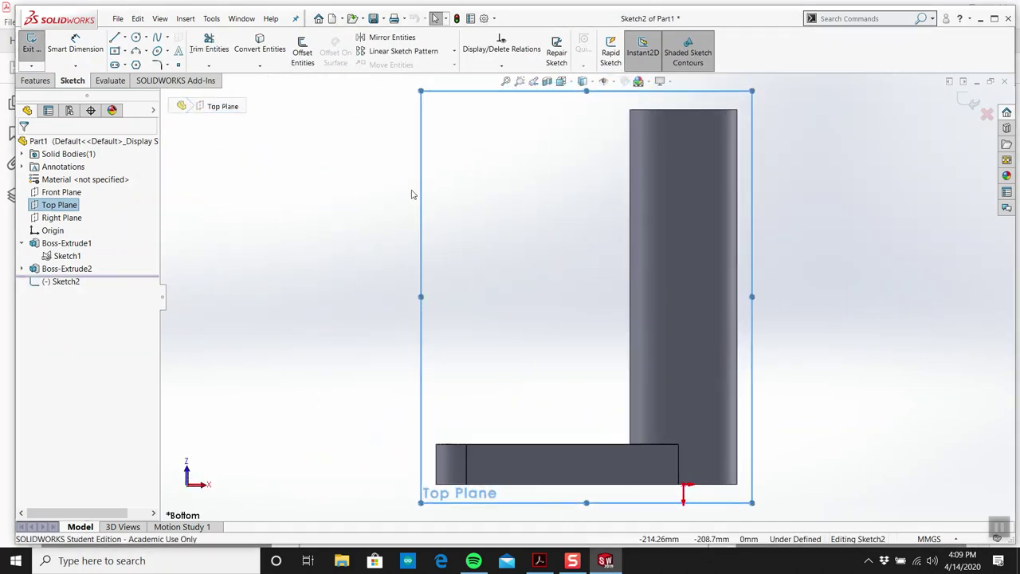
Step: Draw the pipe path: a short vertical line from the base, then a long angled line
click(116, 39)
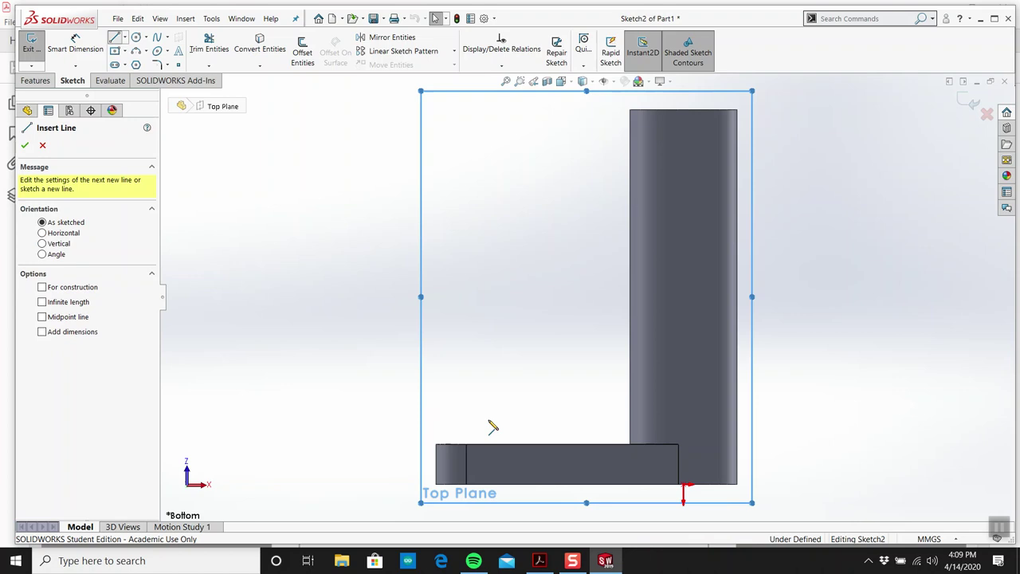
click(479, 484)
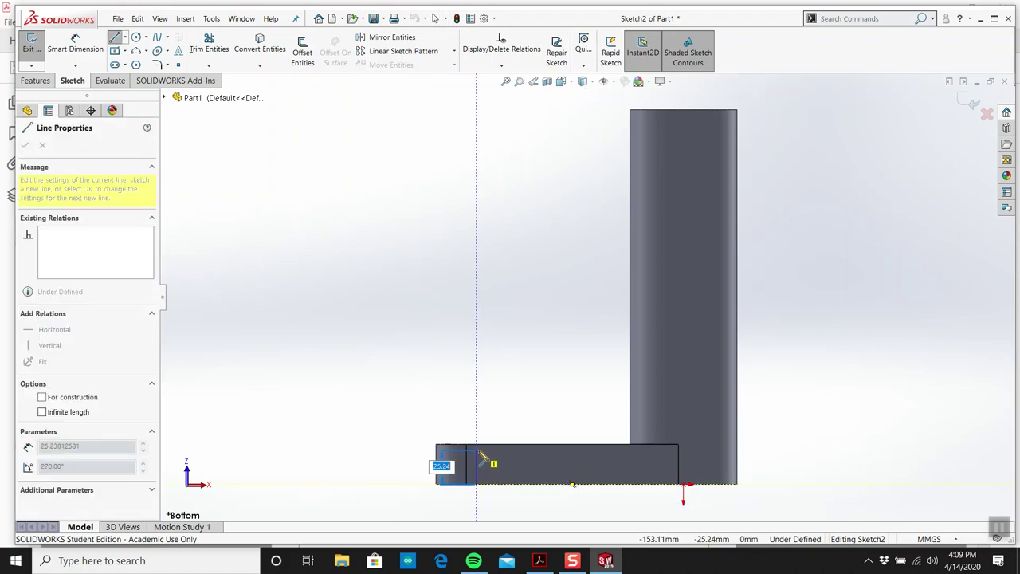
click(541, 562)
click(541, 562)
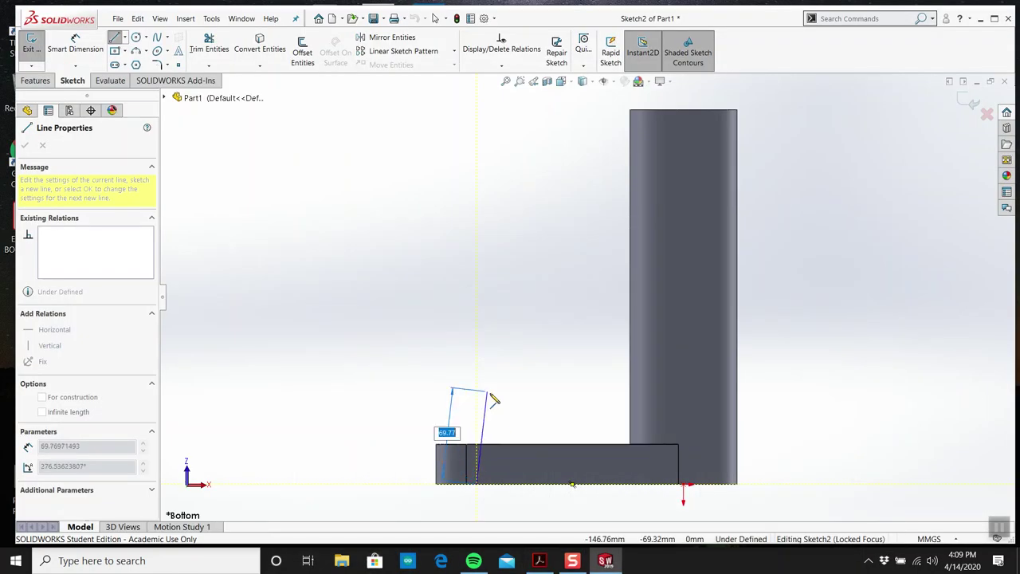
click(477, 410)
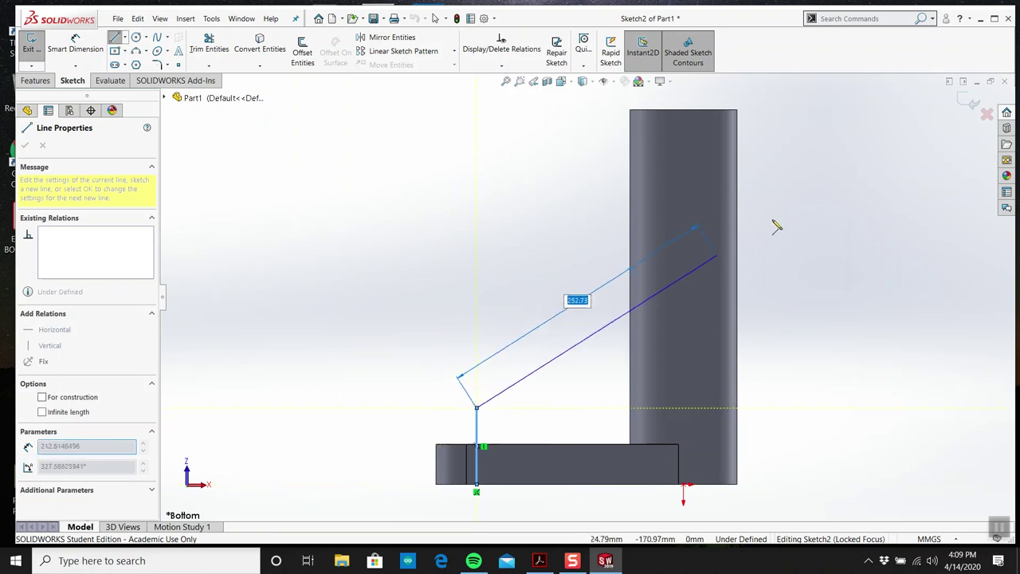
click(843, 171)
key(Escape)
scroll(583, 465, down, 3)
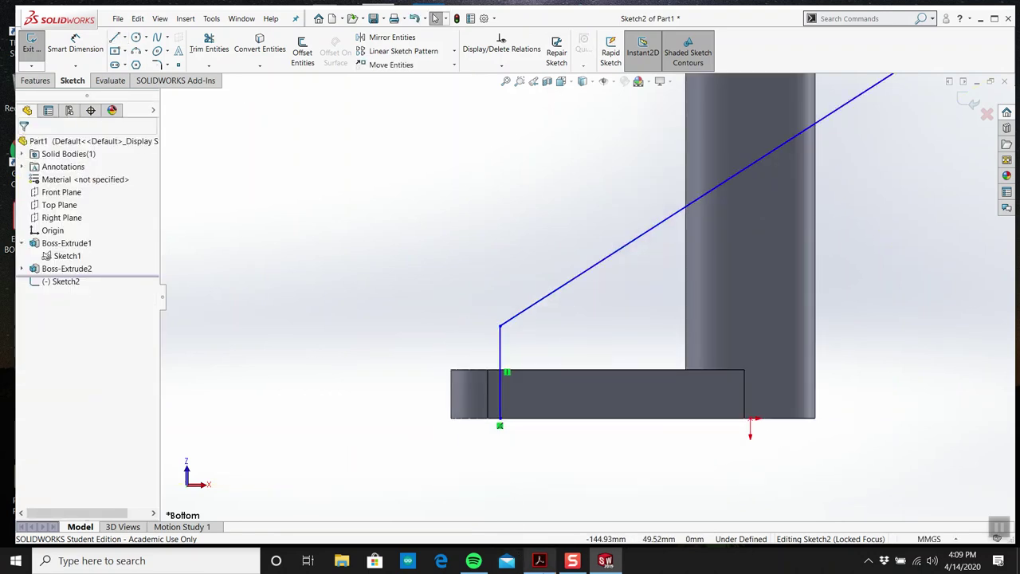
click(538, 560)
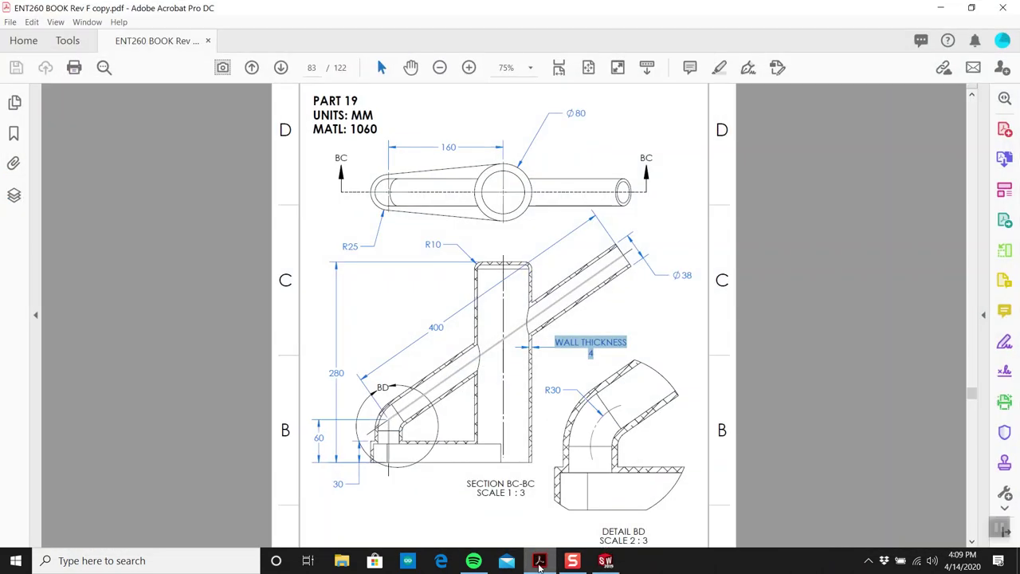
click(539, 560)
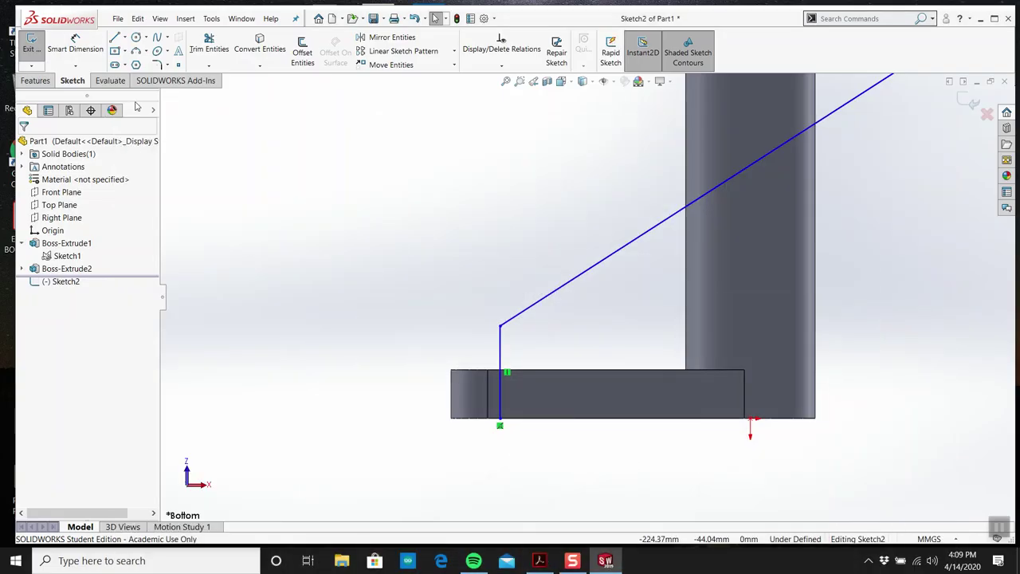
Step: Dimension the vertical line 160 mm horizontally from the origin
click(83, 53)
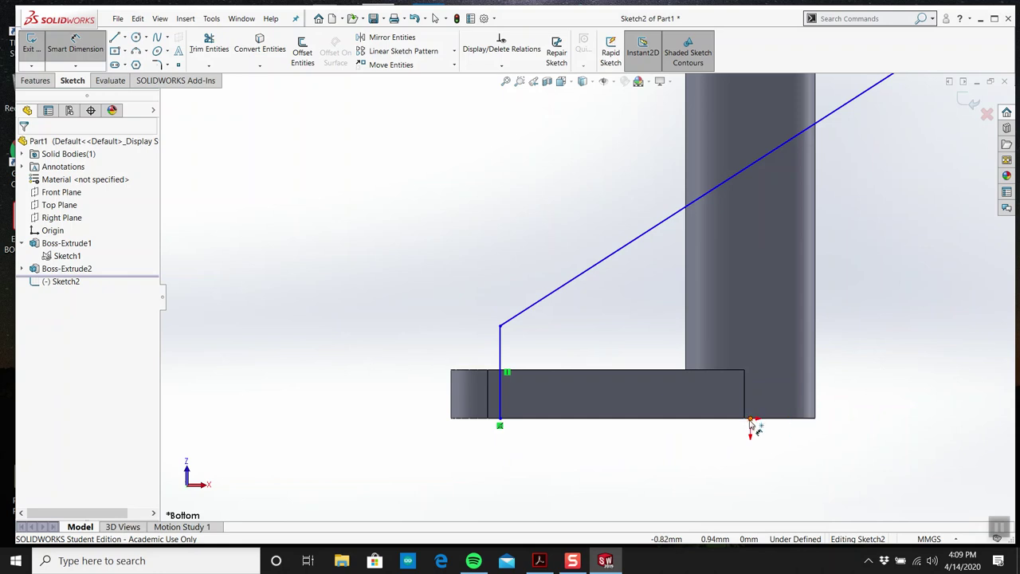
click(502, 393)
click(749, 418)
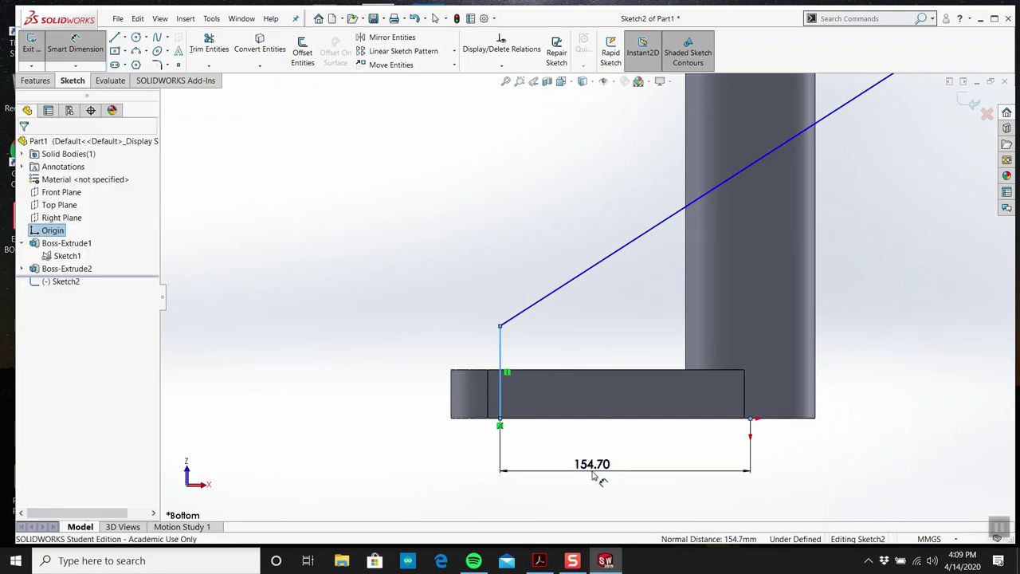
click(595, 477)
key(Return)
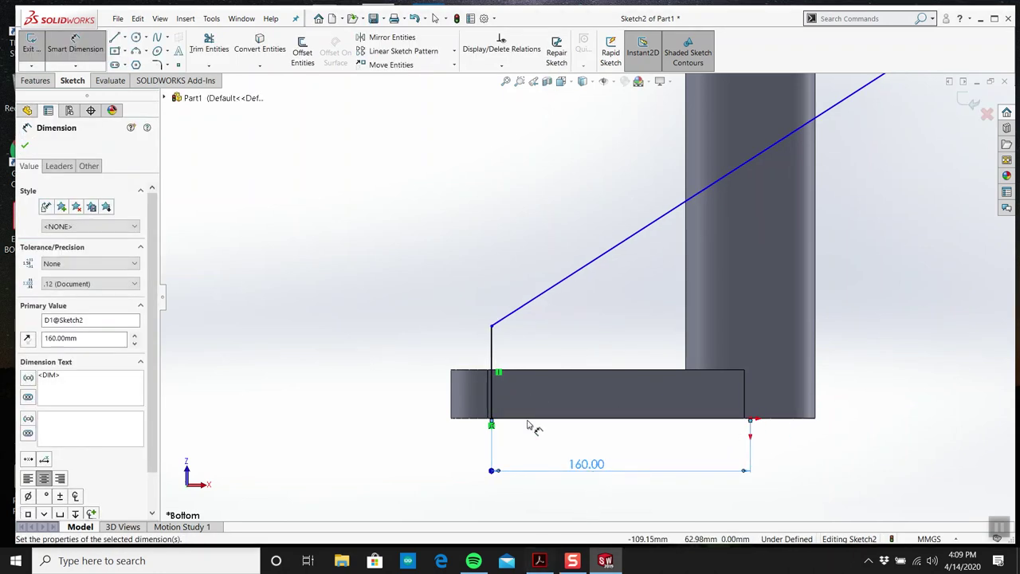
Step: Add a 125° angle between the vertical and angled lines
click(494, 347)
click(515, 310)
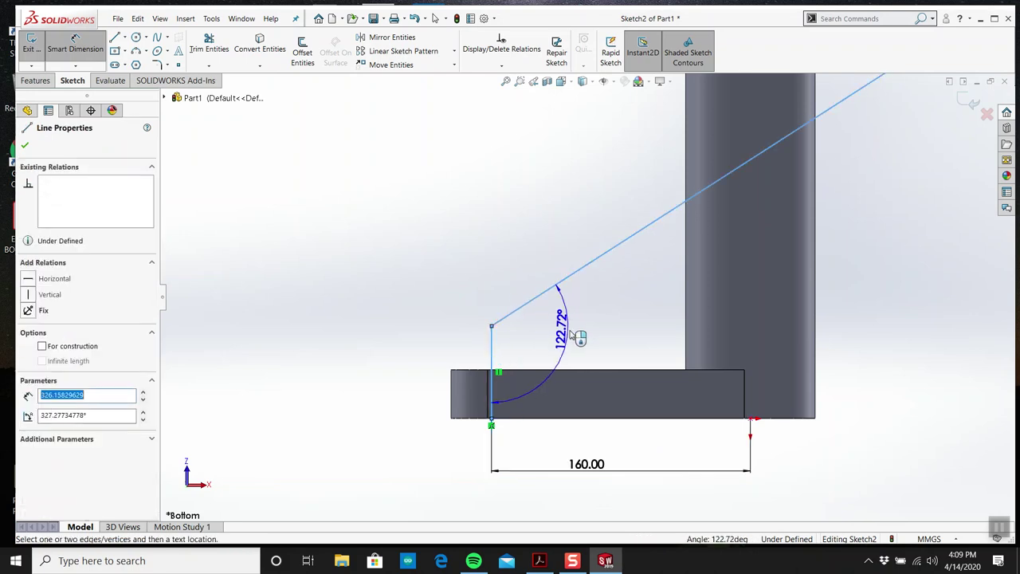
click(580, 339)
text(125)
key(Return)
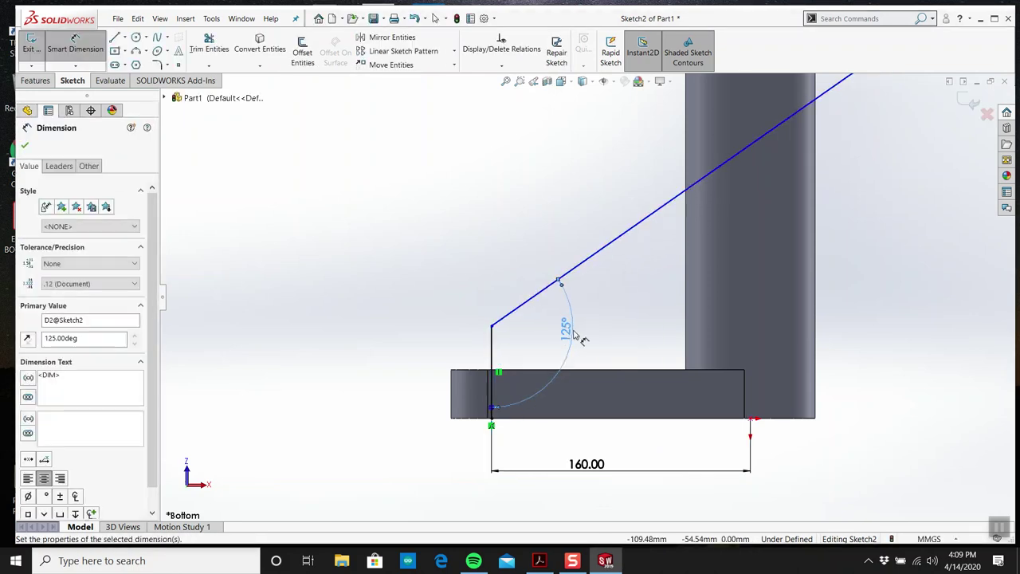
key(Escape)
scroll(588, 319, up, 4)
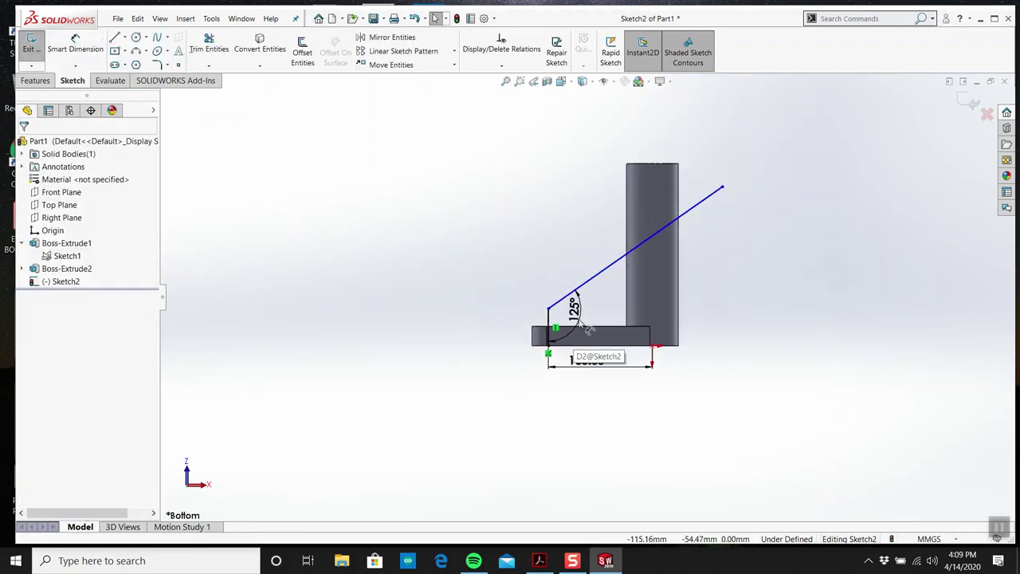
click(538, 560)
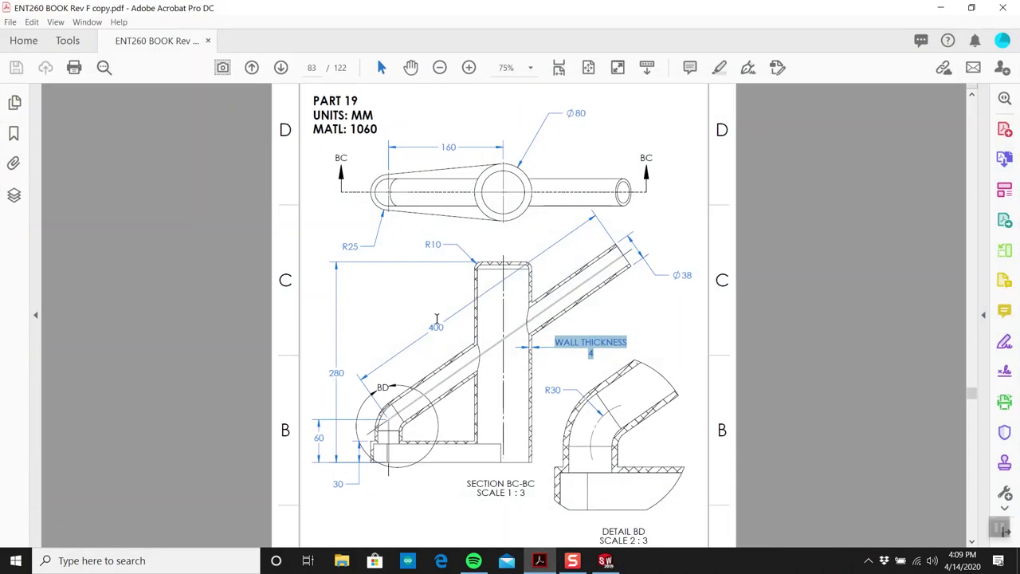
click(605, 560)
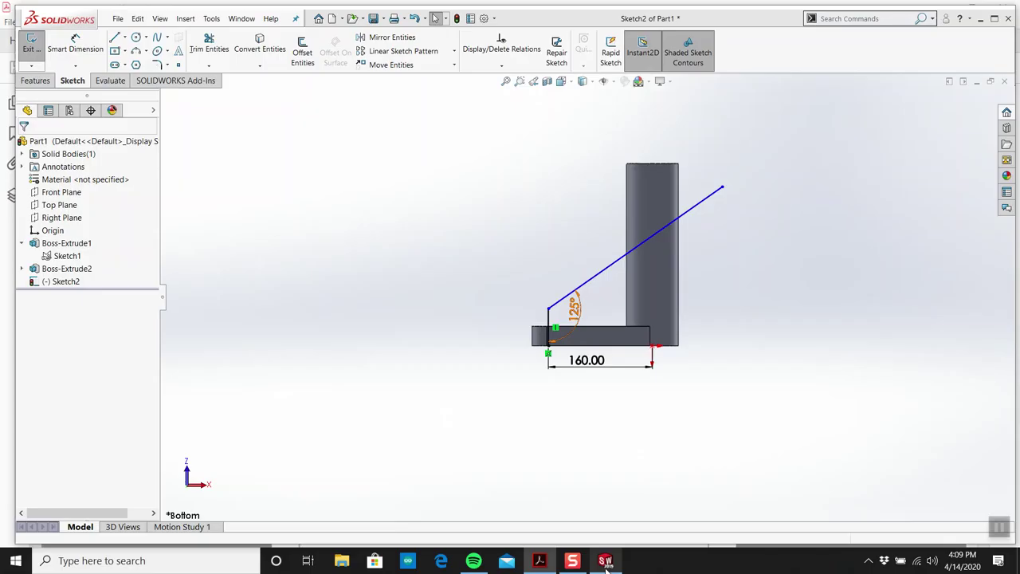
Step: Set the short vertical leg to 60 mm
click(75, 48)
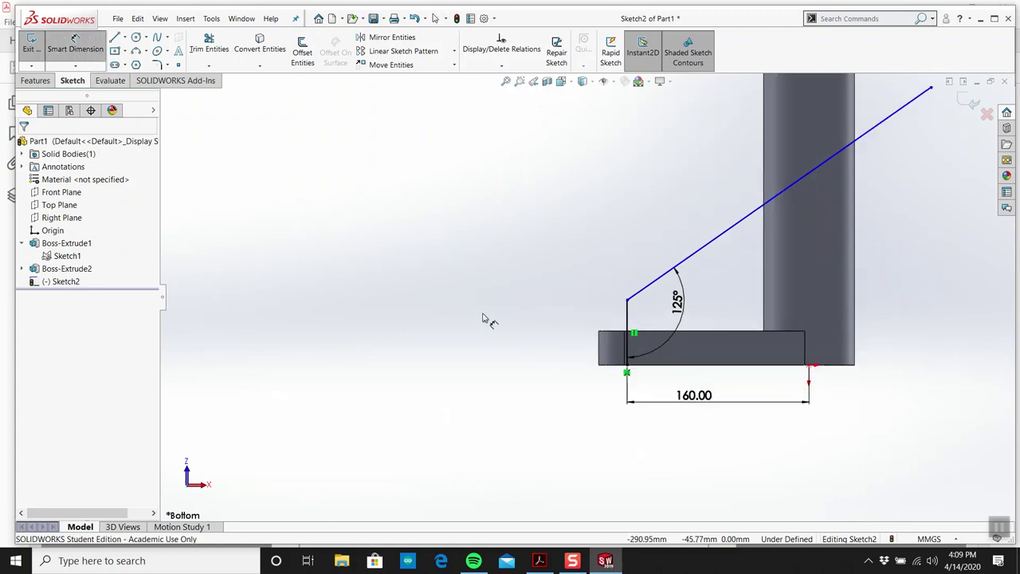
scroll(485, 319, down, 3)
click(626, 319)
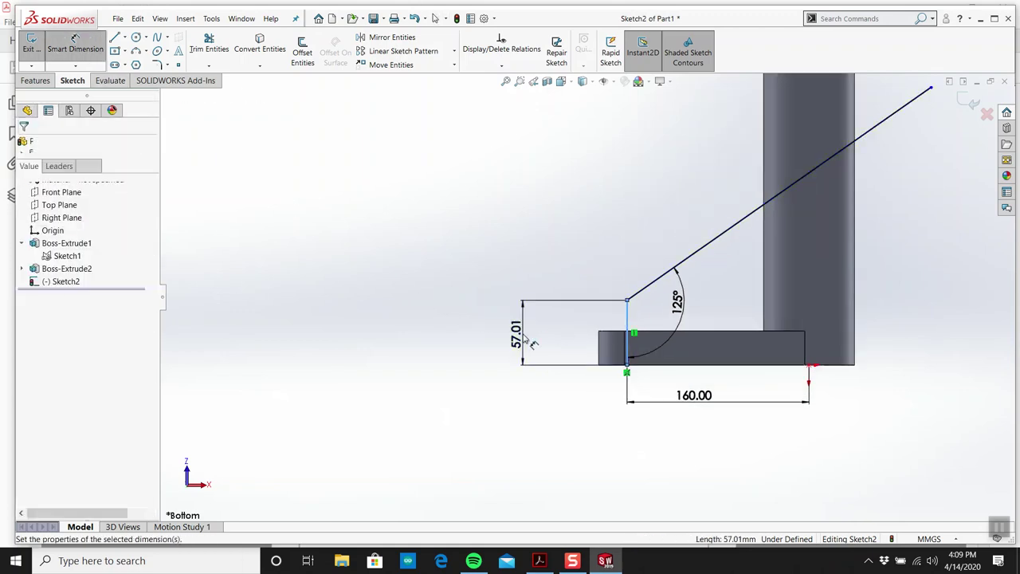
click(522, 336)
text(60)
key(Return)
key(Escape)
scroll(523, 332, up, 3)
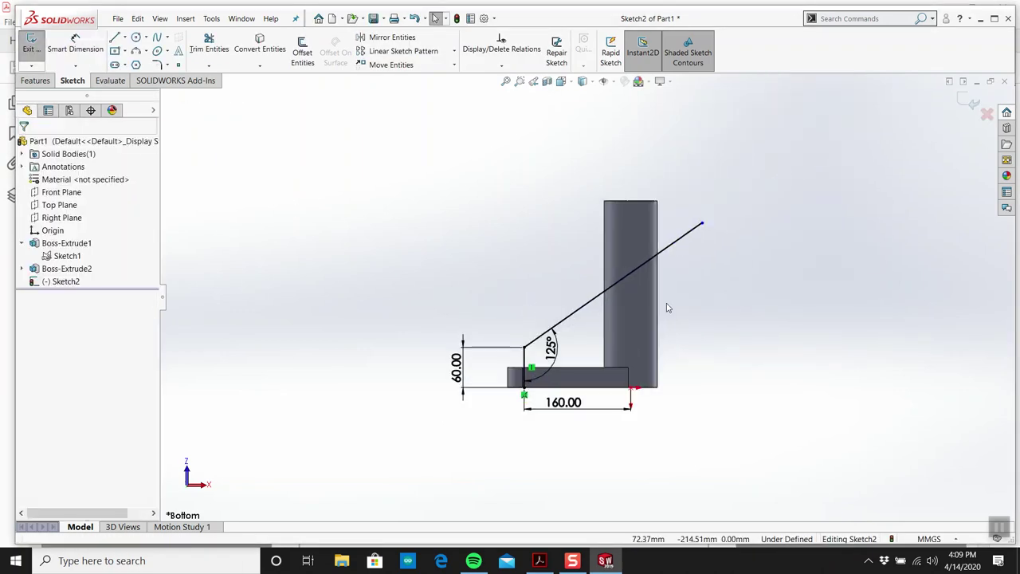
click(538, 560)
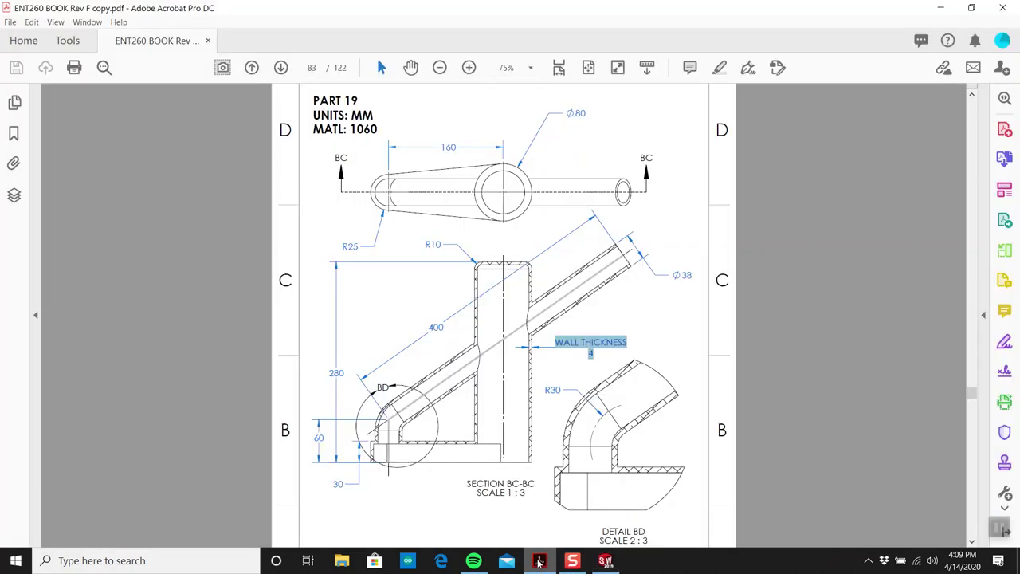
click(538, 560)
Step: Dimension the angled line 400 mm long, fully defining the path
key(d)
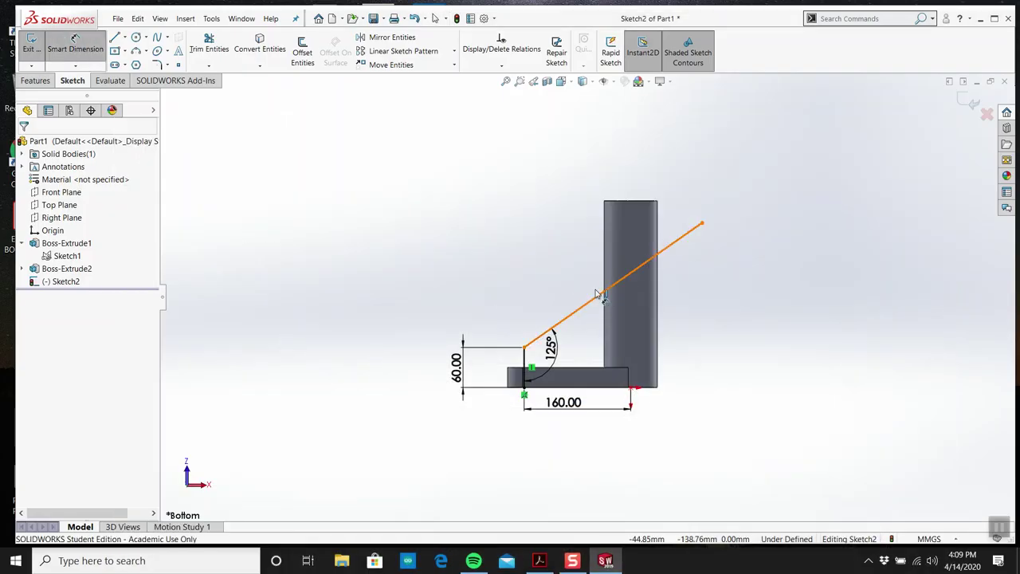
click(598, 294)
click(570, 275)
text(400)
key(Return)
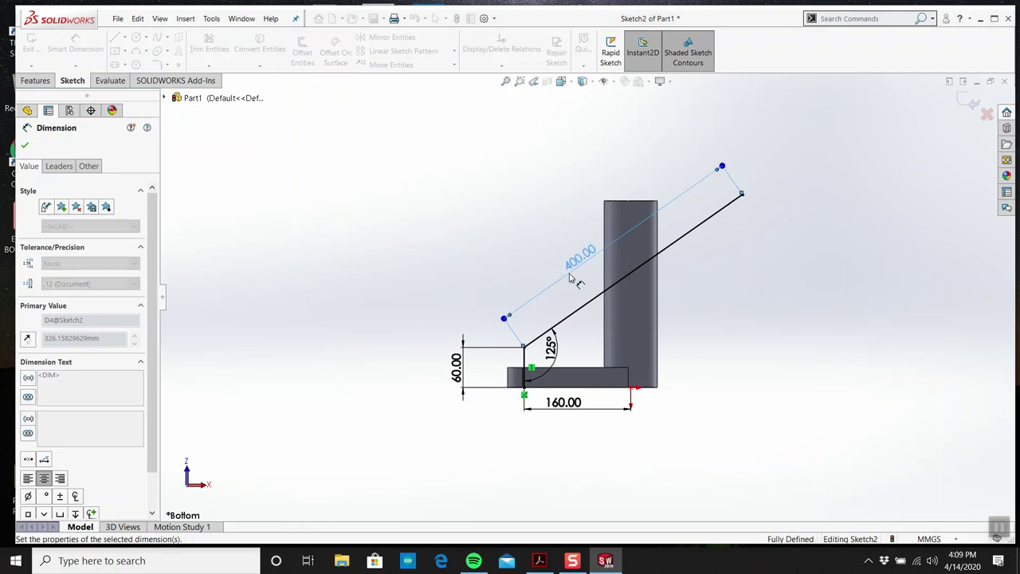
key(Escape)
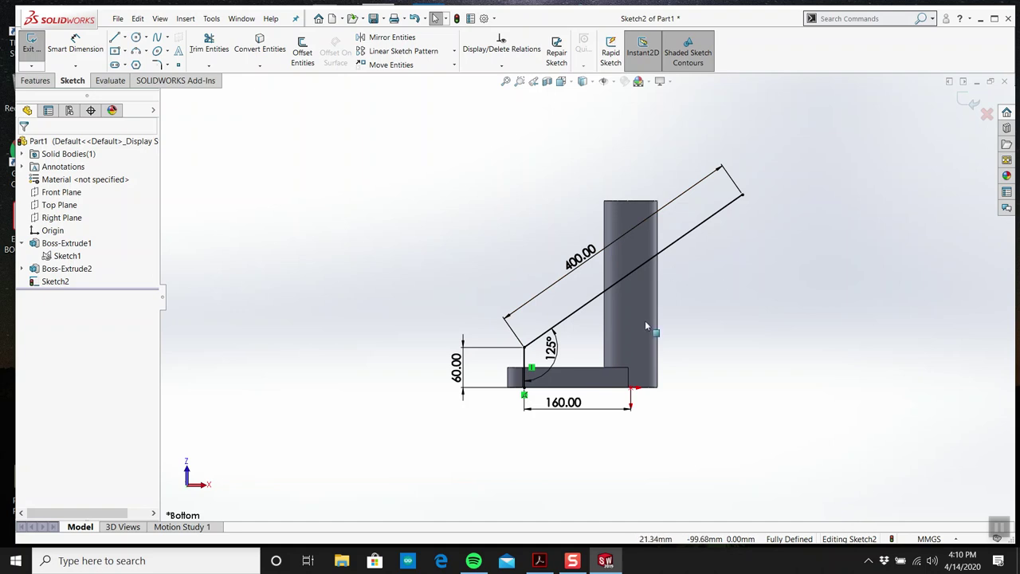
Step: Switch to Acrobat to show the Part 19 reference drawing again
click(539, 562)
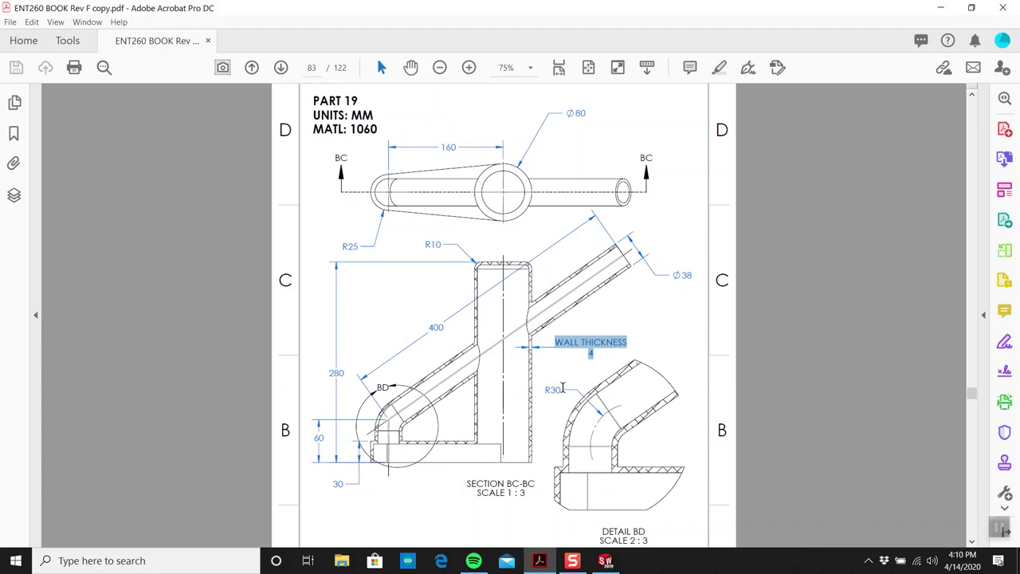
Step: Fillet the vertex joining the vertical and angled path lines with radius 30 mm
drag(562, 388, 541, 389)
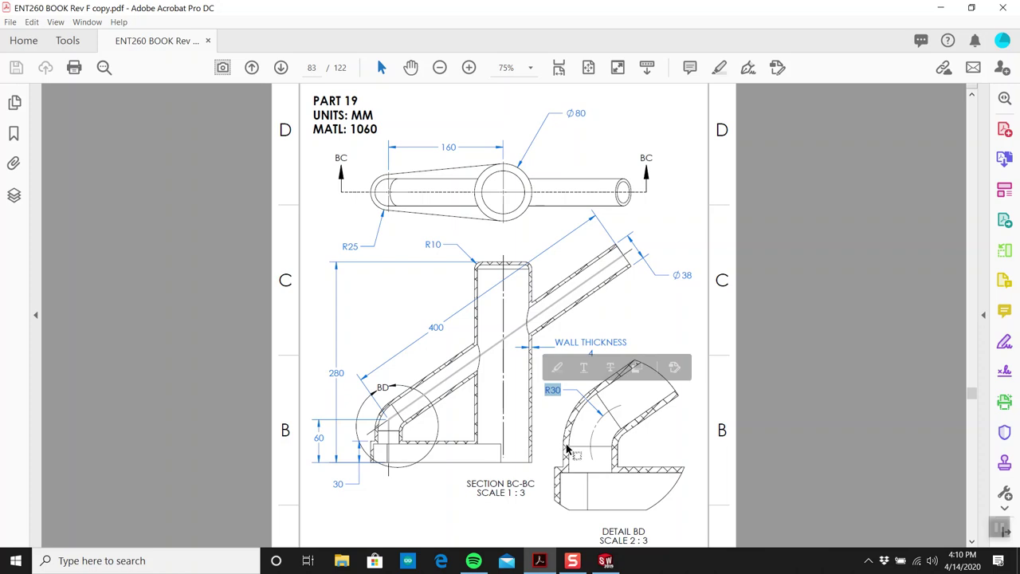
click(540, 562)
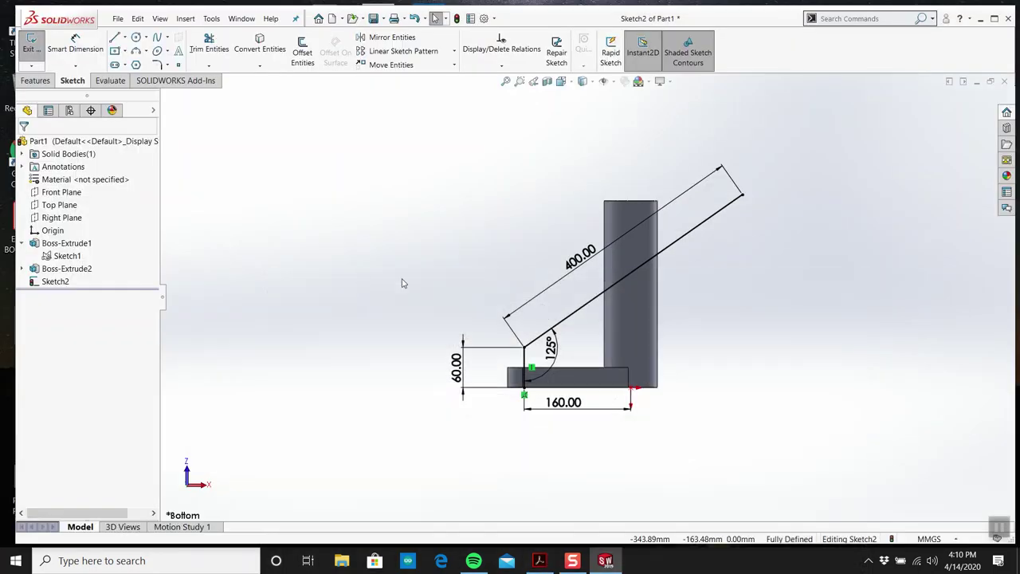
click(156, 66)
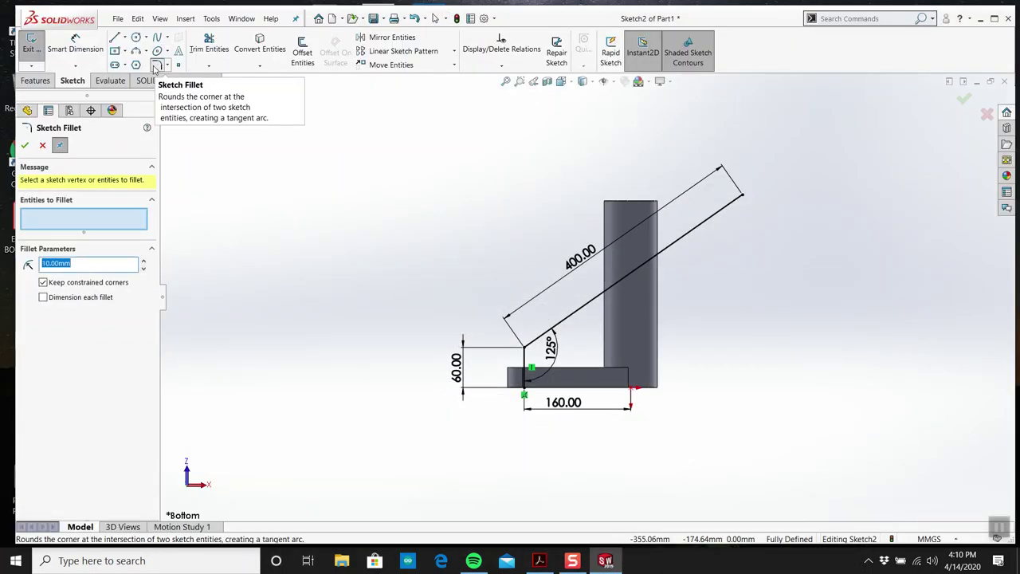
click(525, 347)
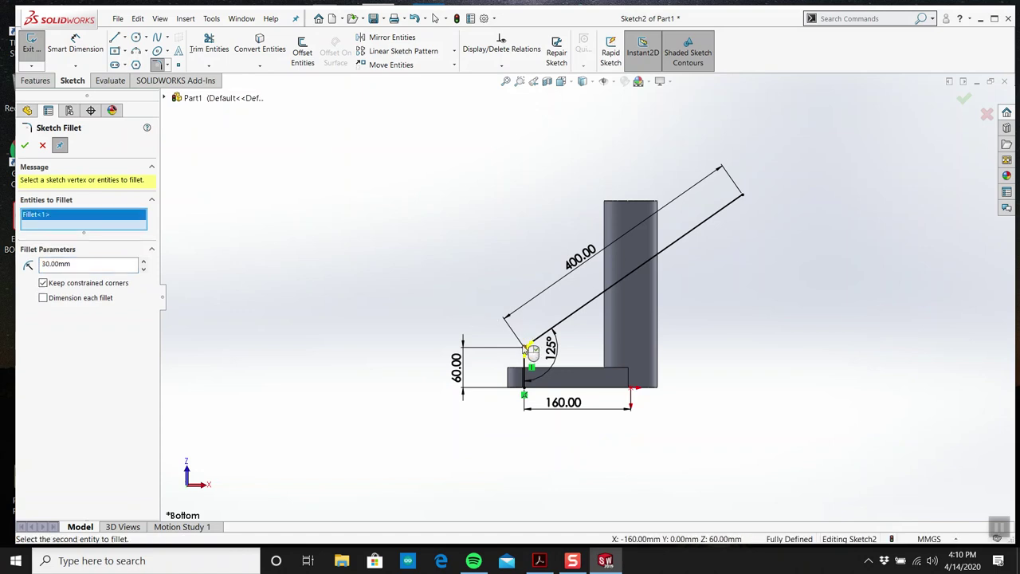
click(25, 145)
key(Escape)
Step: Move the R30 dimension clear of the sketch and compare it against the Part 19 PDF drawing
scroll(537, 359, down, 4)
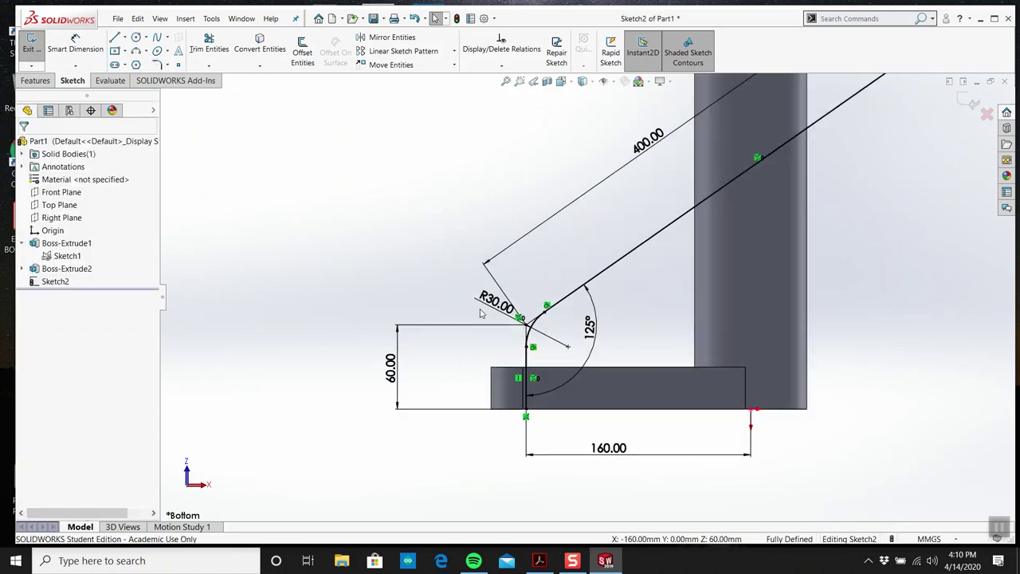
drag(480, 313, 375, 231)
key(z)
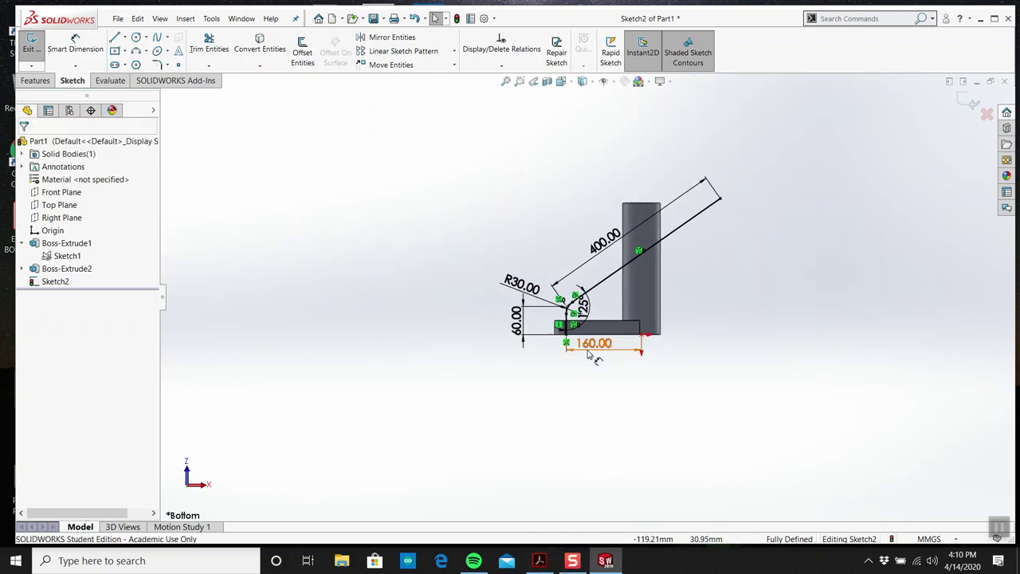
scroll(590, 350, down, 5)
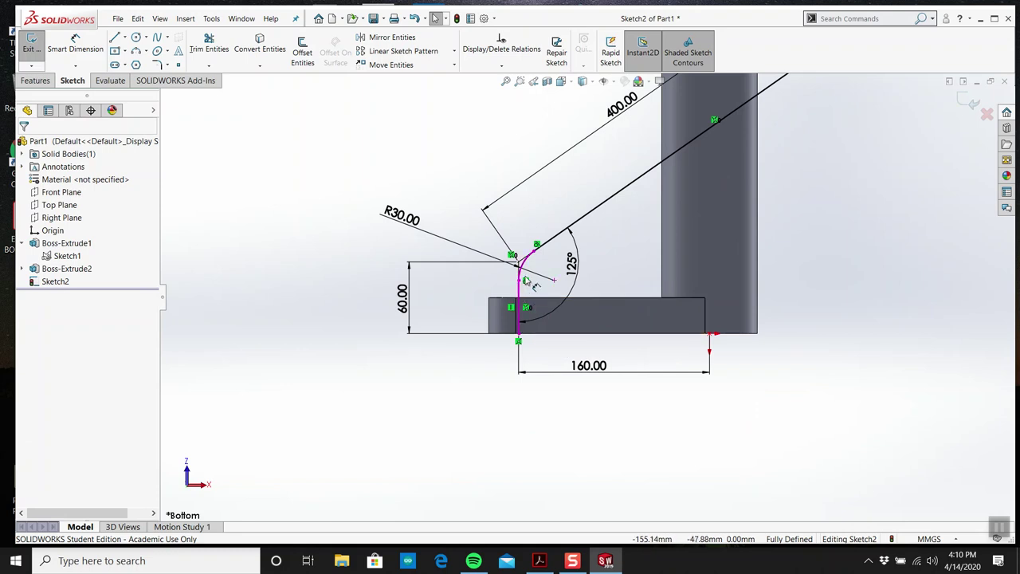
scroll(539, 271, up, 3)
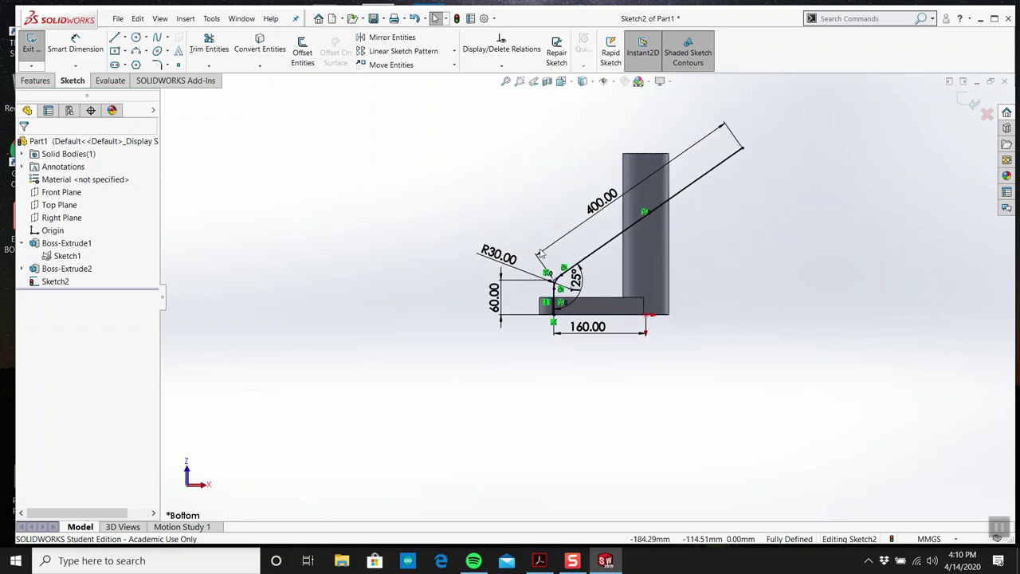
scroll(550, 247, down, 3)
click(539, 560)
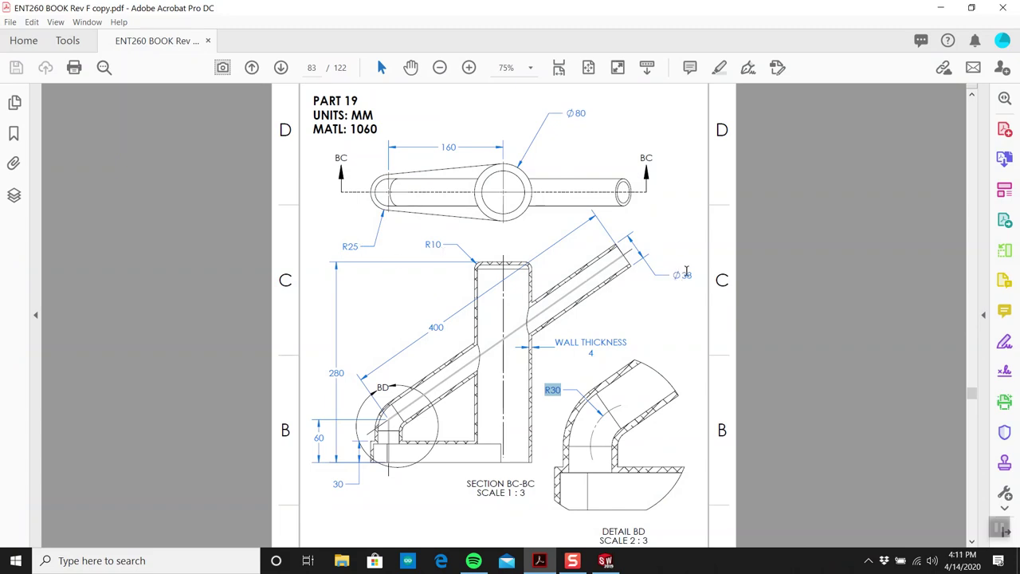
click(606, 560)
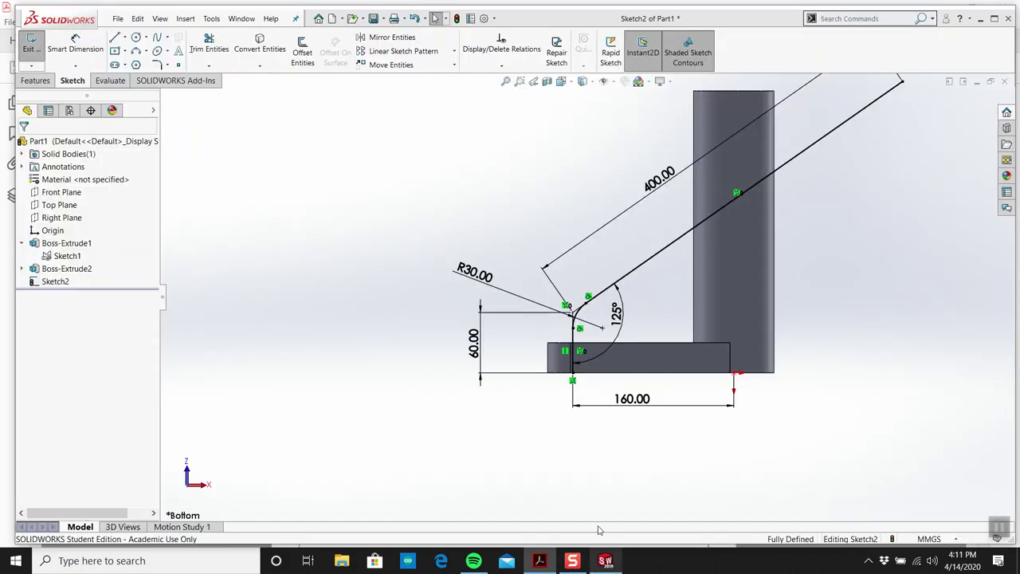
scroll(587, 305, up, 2)
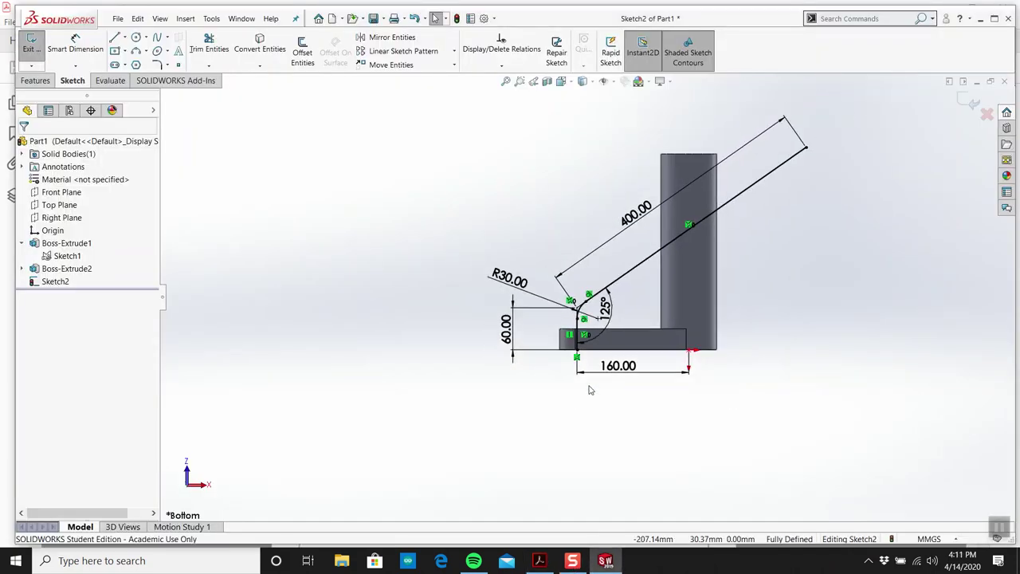
Step: Exit the Sketch2 path sketch and orbit the model to an oblique view
click(966, 101)
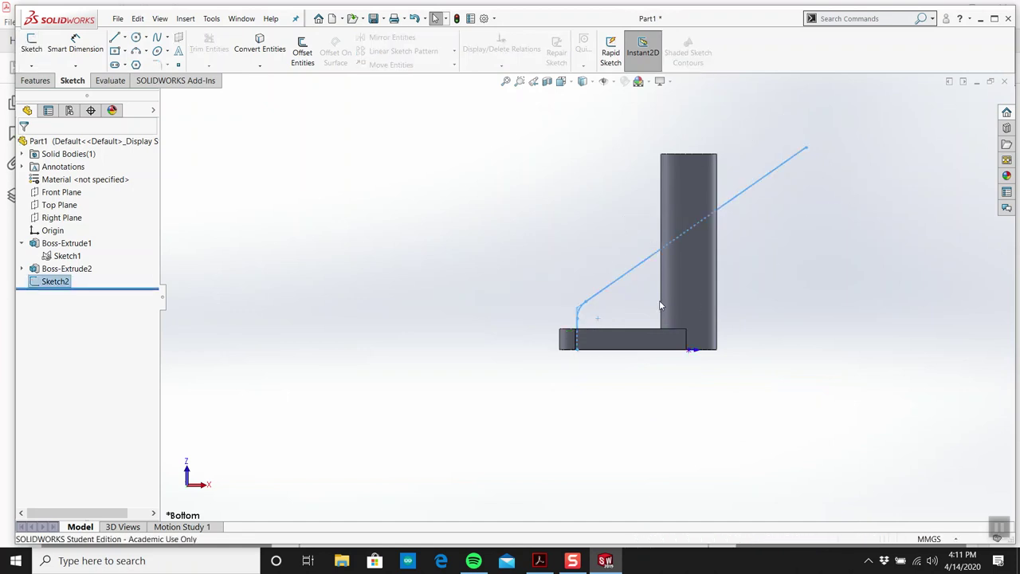
scroll(659, 305, down, 2)
mouse_move(586, 338)
middle_down()
mouse_move(597, 221)
mouse_move(583, 246)
middle_up()
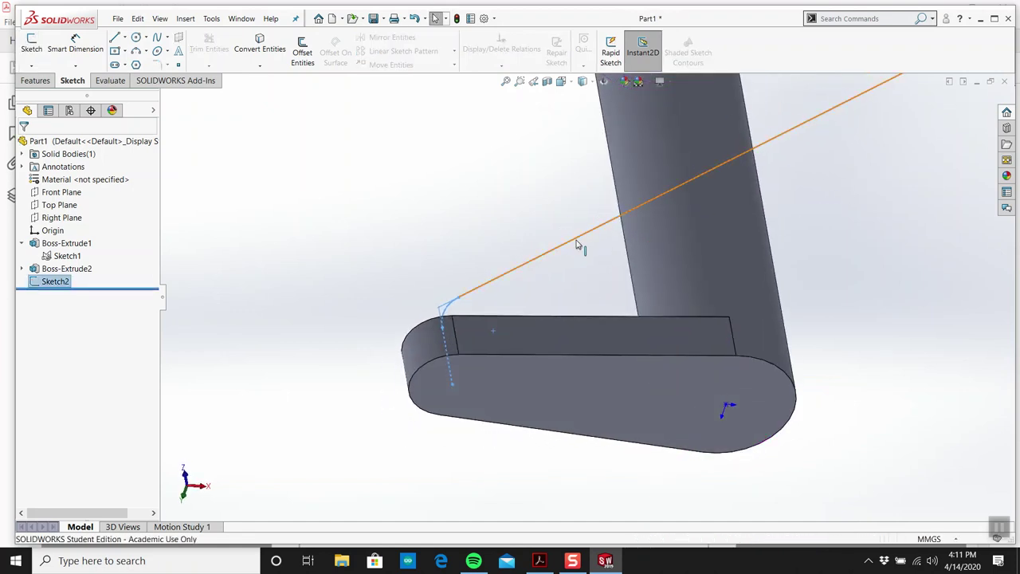
click(528, 234)
scroll(528, 239, up, 1)
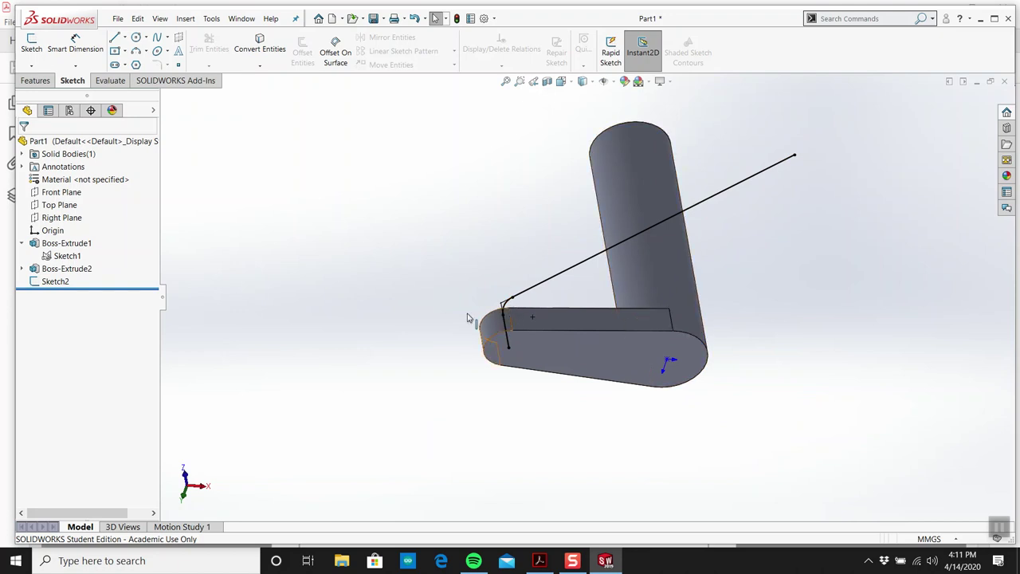
Step: Start a sketch on the base face and draw a circle centred on the path's lower endpoint
click(31, 44)
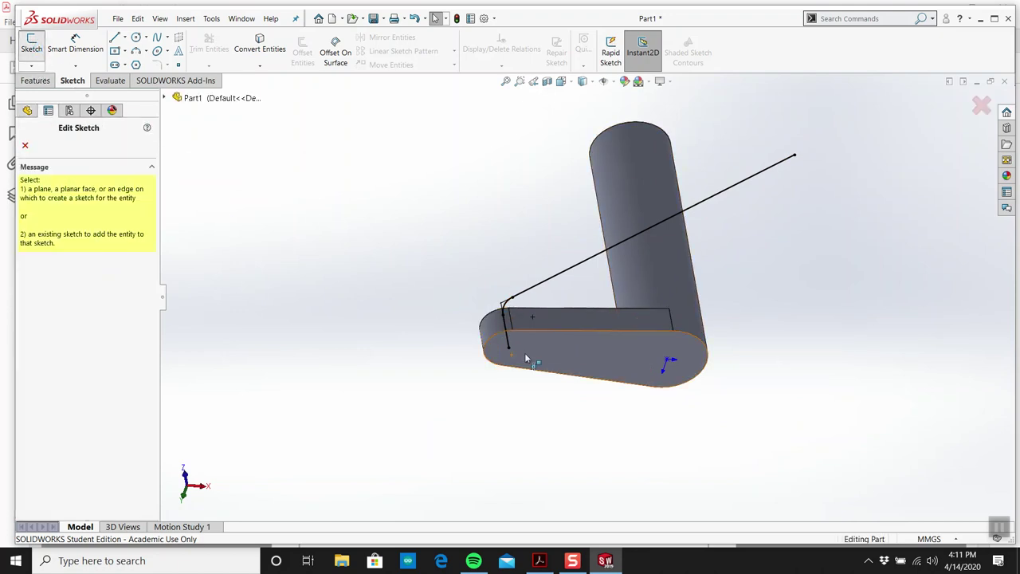
click(543, 346)
click(135, 37)
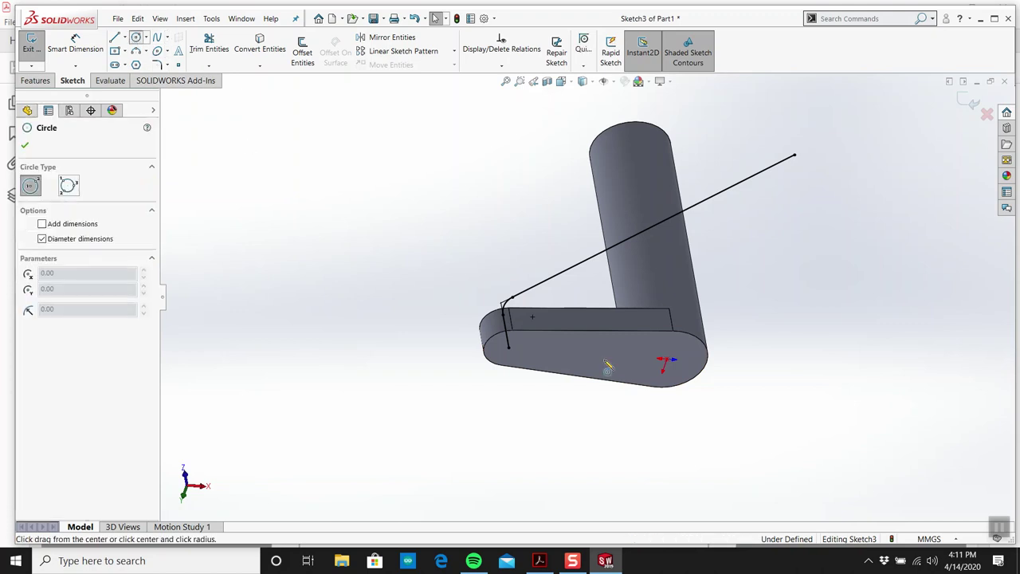
scroll(503, 341, down, 5)
click(498, 334)
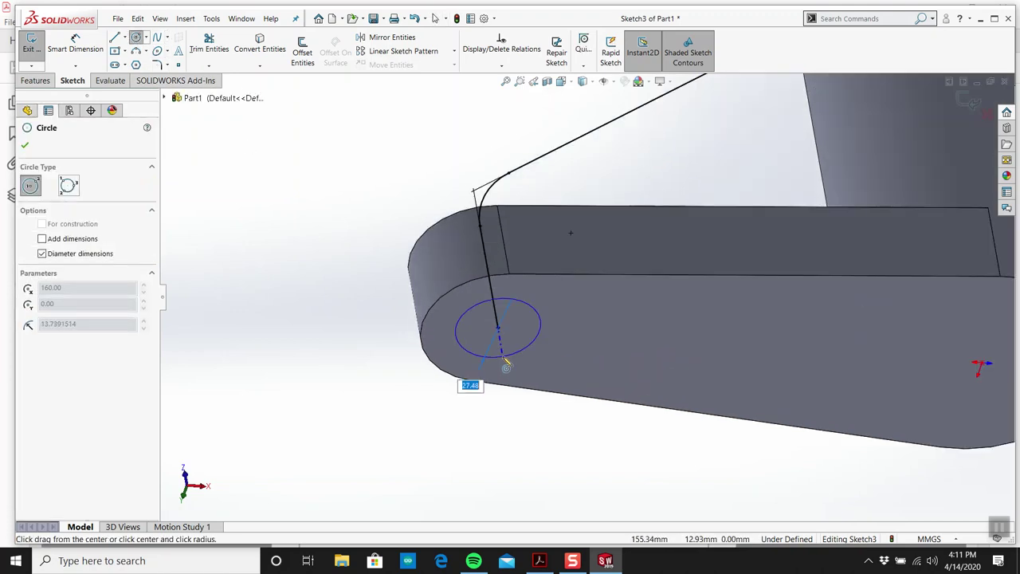
click(504, 361)
key(Escape)
Step: Dimension the circle to 38 mm diameter and exit Sketch3
click(75, 43)
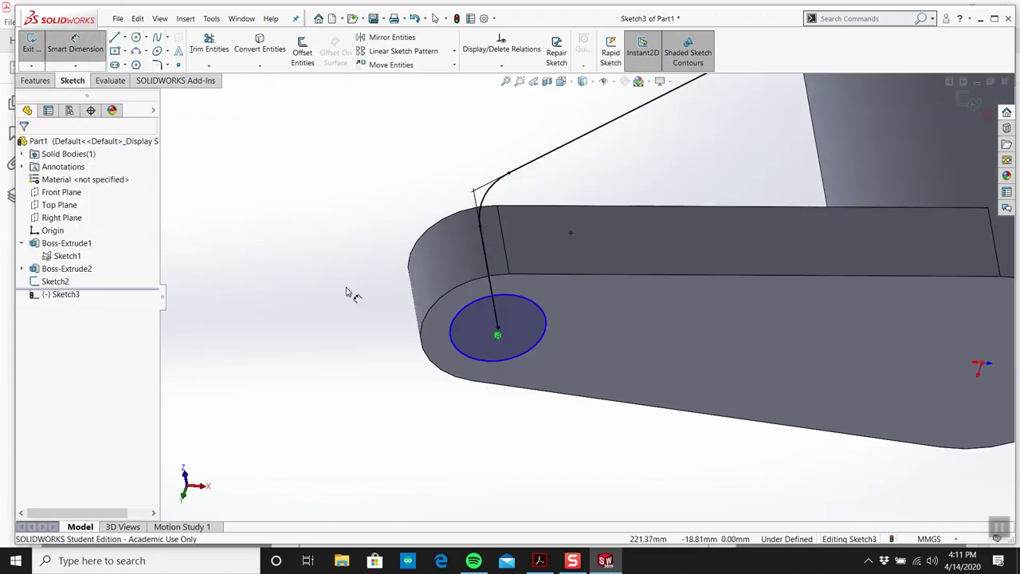
click(394, 274)
click(345, 252)
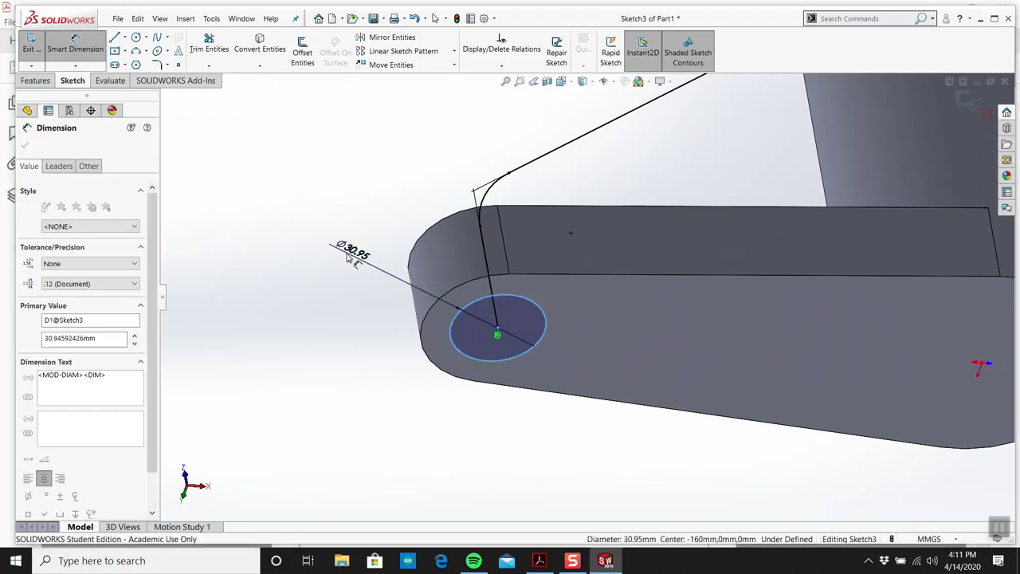
text(38)
key(Return)
key(Escape)
scroll(495, 247, up, 4)
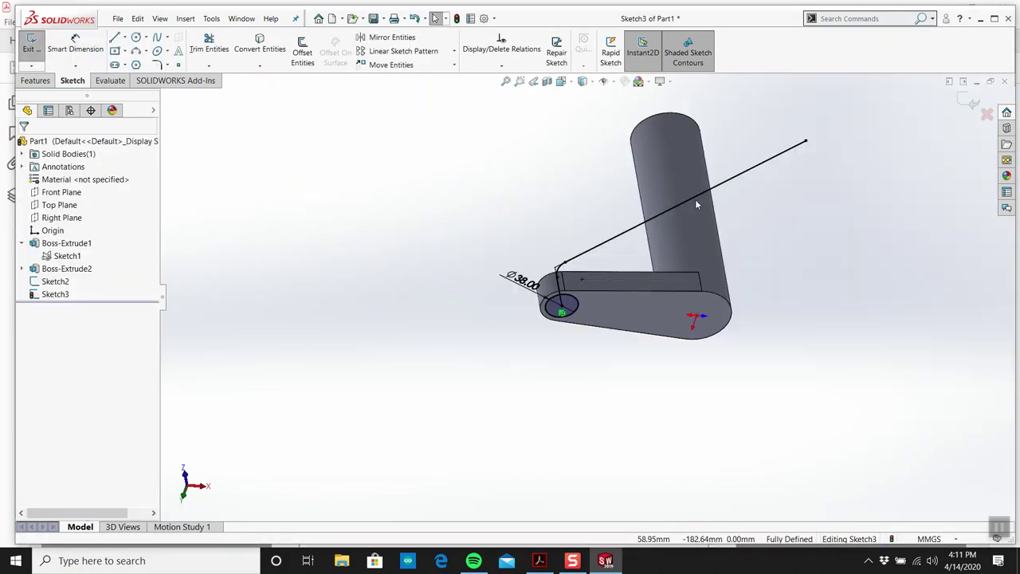
click(968, 102)
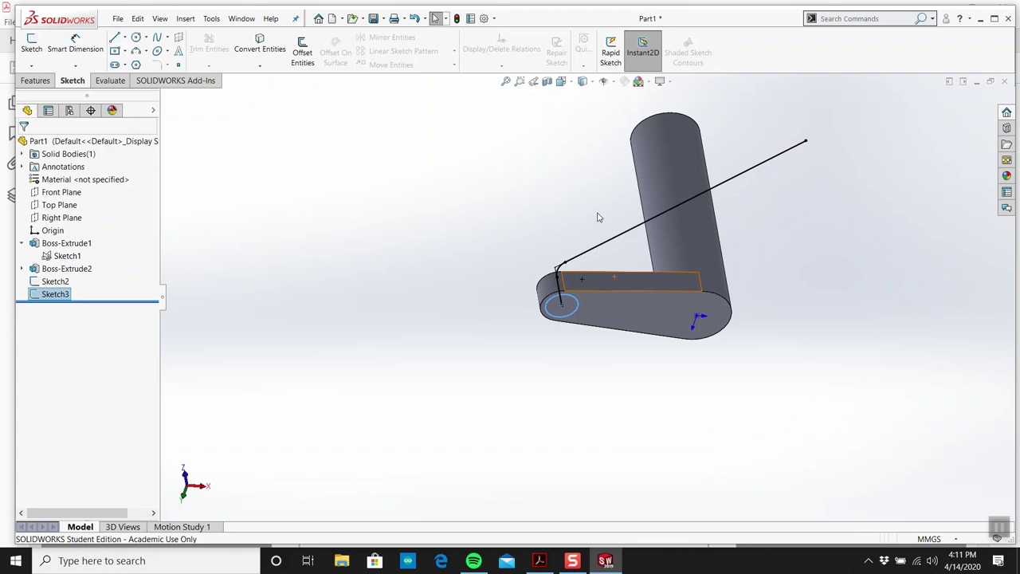
mouse_move(594, 291)
middle_down()
mouse_move(609, 316)
mouse_move(519, 265)
middle_up()
key(Escape)
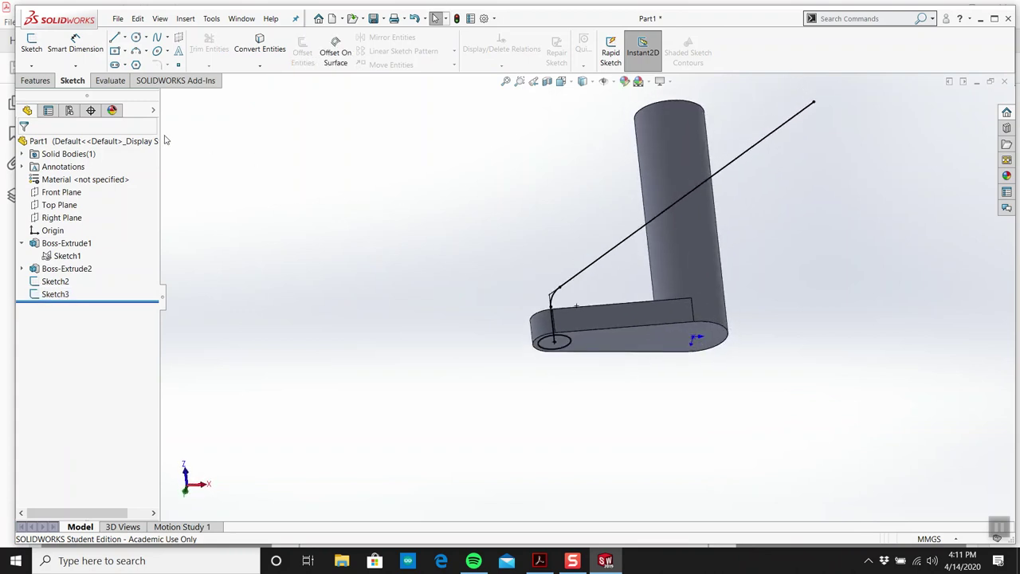
Step: Sweep the Ø38 circle profile (Sketch3) along the Sketch2 path to create Sweep1
click(36, 80)
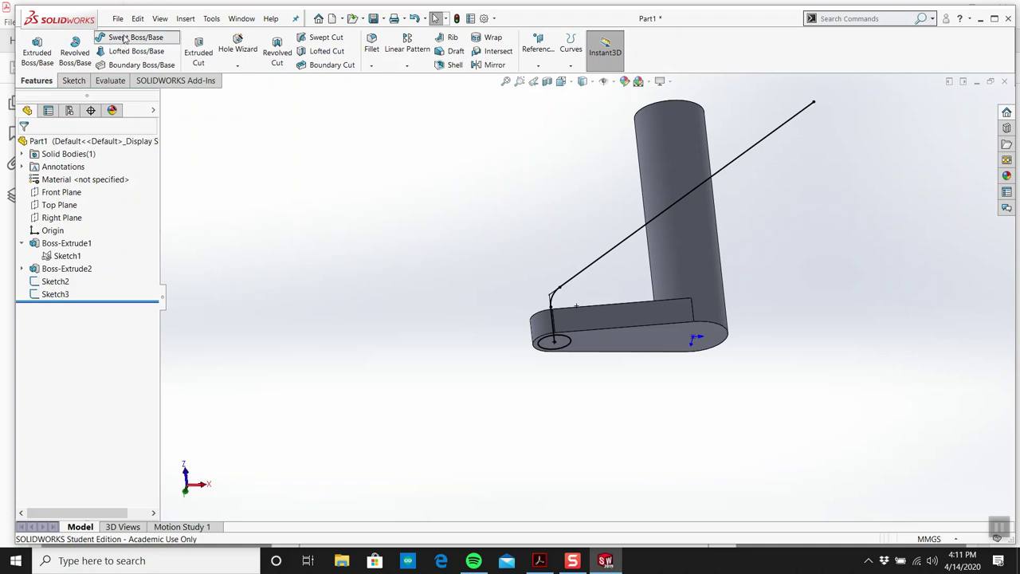
click(125, 39)
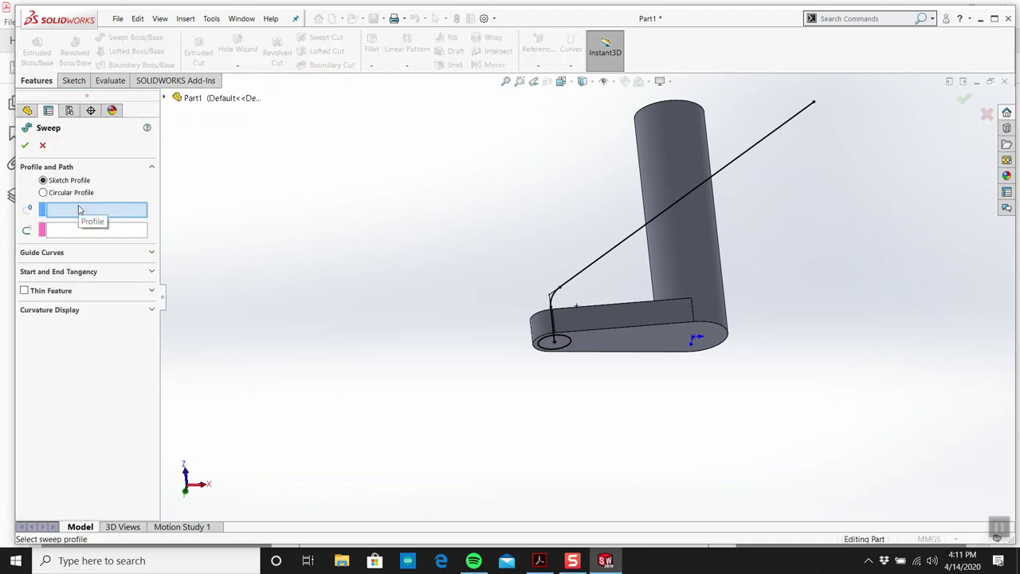
click(558, 357)
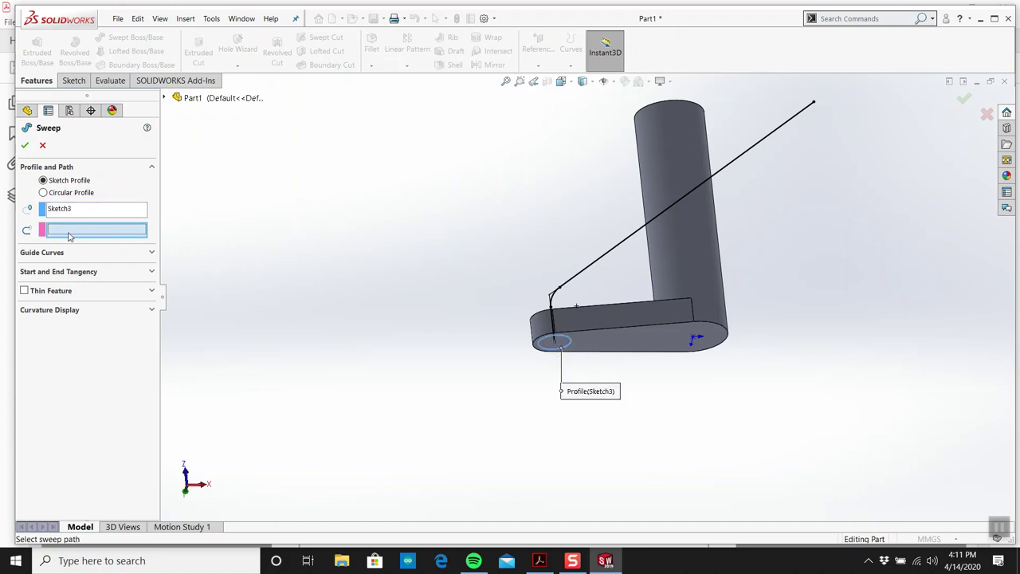
click(552, 317)
middle_drag(532, 272, 510, 286)
click(25, 145)
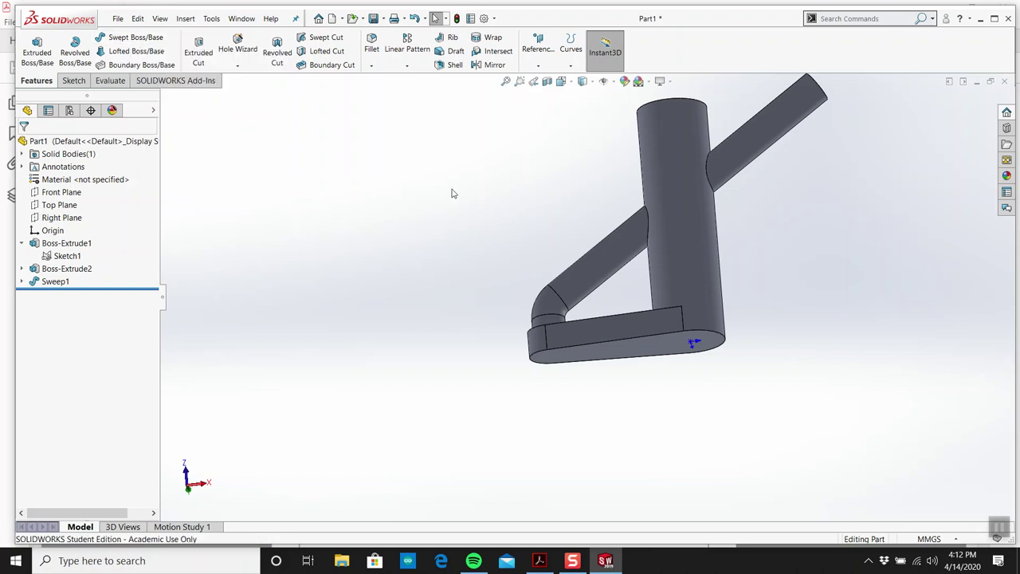
scroll(603, 247, up, 3)
middle_drag(603, 247, 642, 283)
scroll(645, 291, down, 3)
click(550, 560)
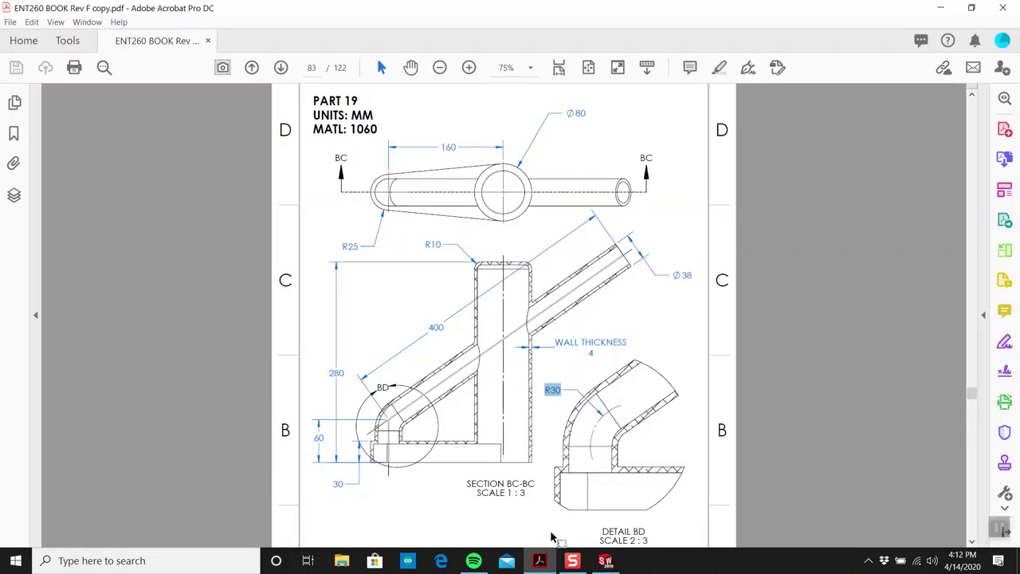
click(605, 560)
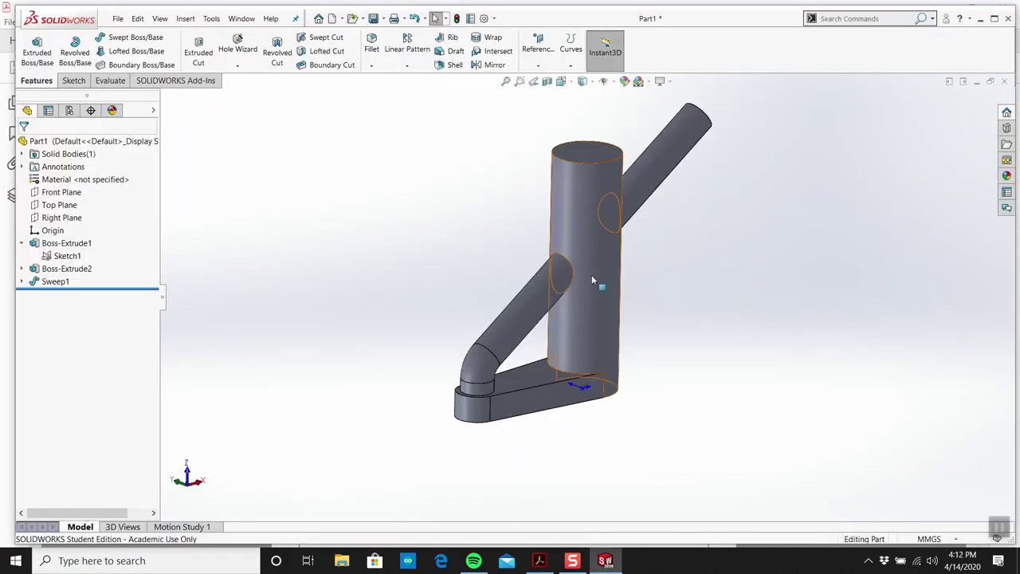
click(370, 48)
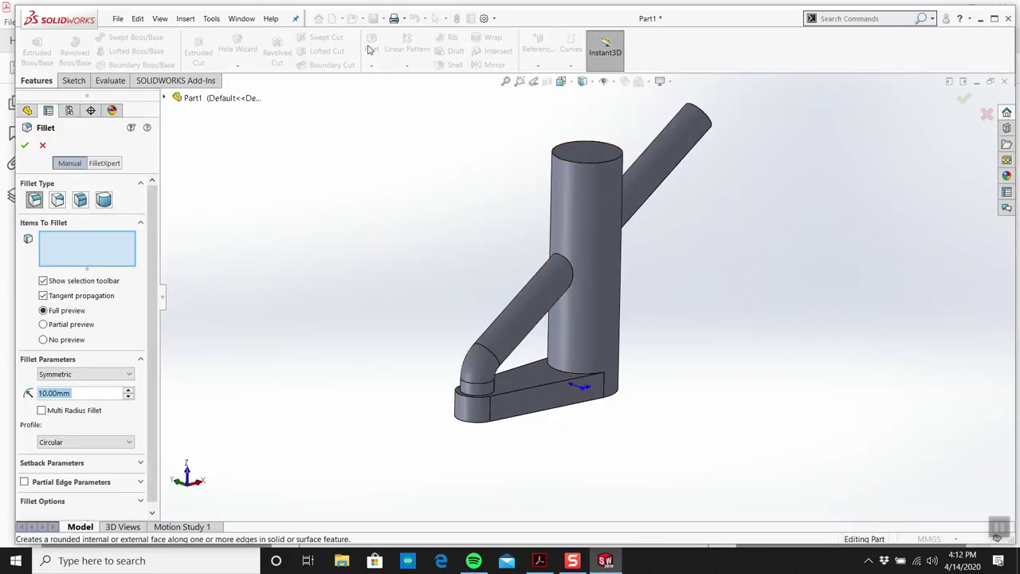
Step: Apply a 10 mm fillet to the top circular edge of the post
click(573, 164)
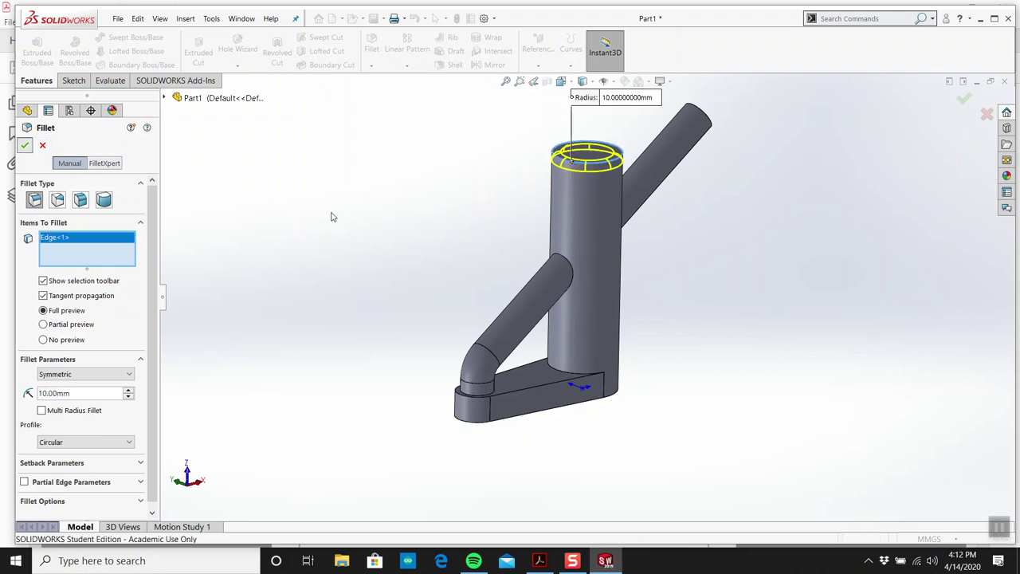
key(Return)
middle_drag(382, 220, 540, 229)
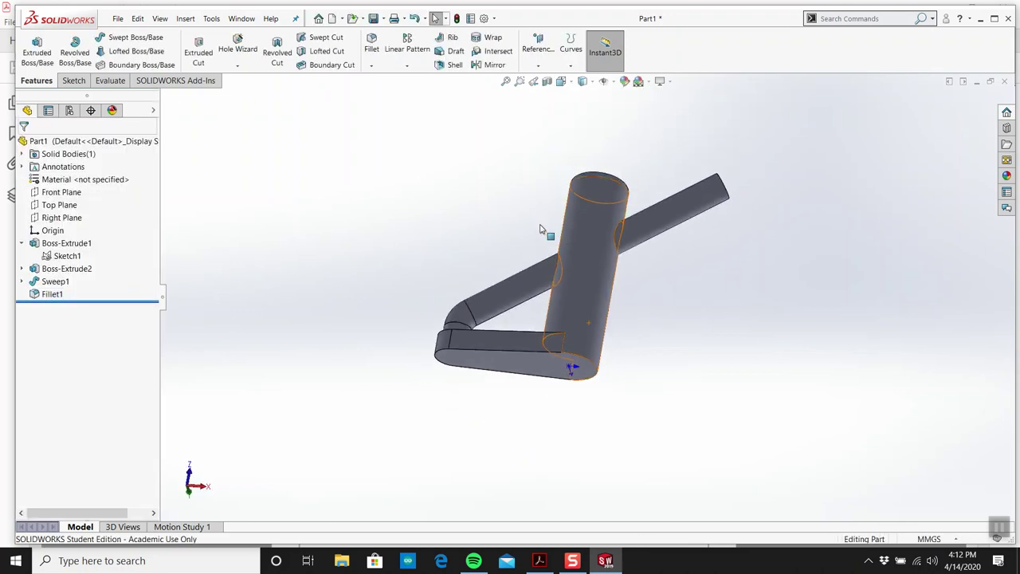
Step: Shell the part to 4 mm wall thickness, removing the base's bottom face
click(450, 64)
click(543, 563)
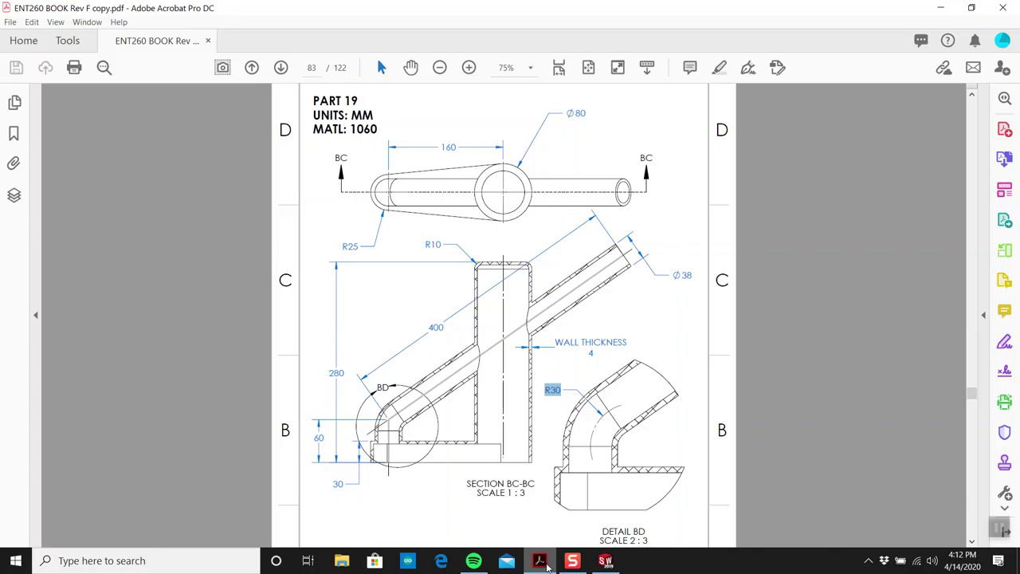
click(545, 563)
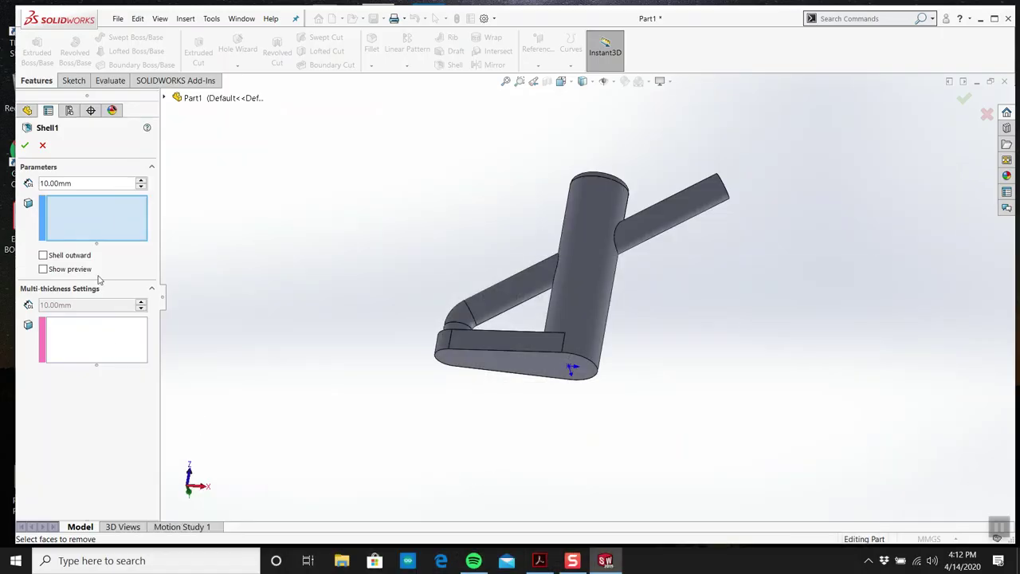
double_click(83, 184)
text(4)
key(Return)
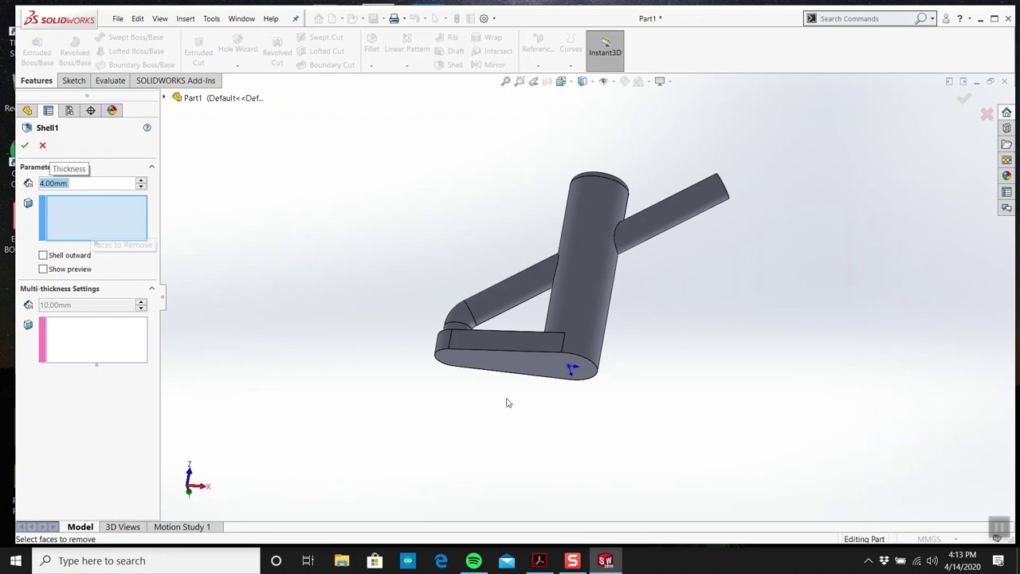
click(525, 369)
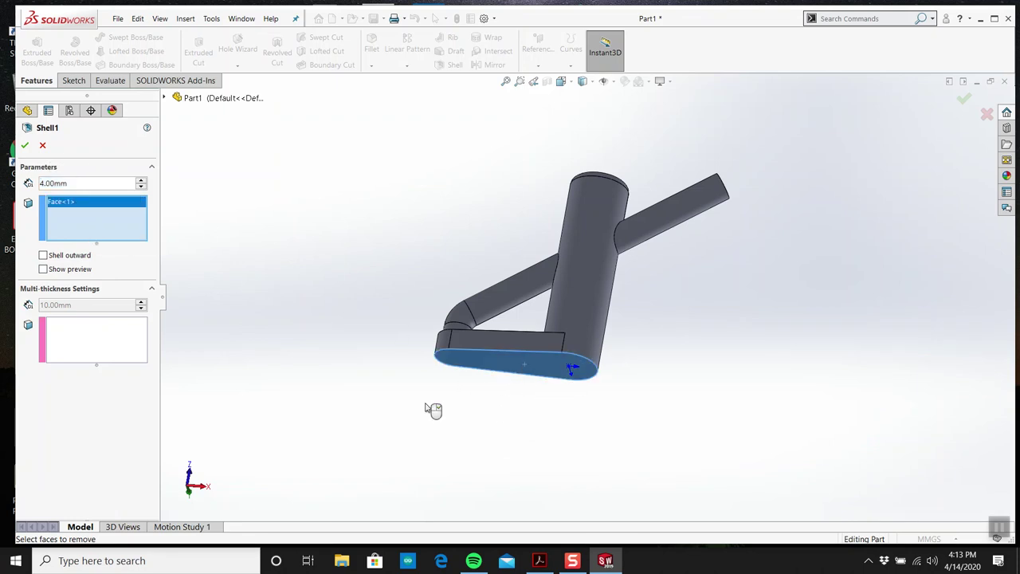
click(25, 145)
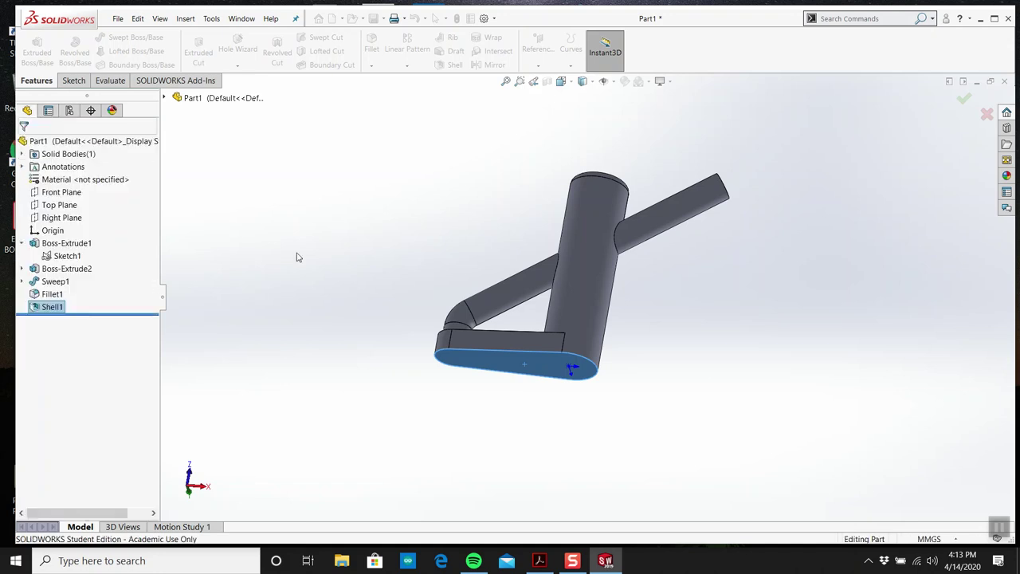
middle_drag(446, 223, 494, 312)
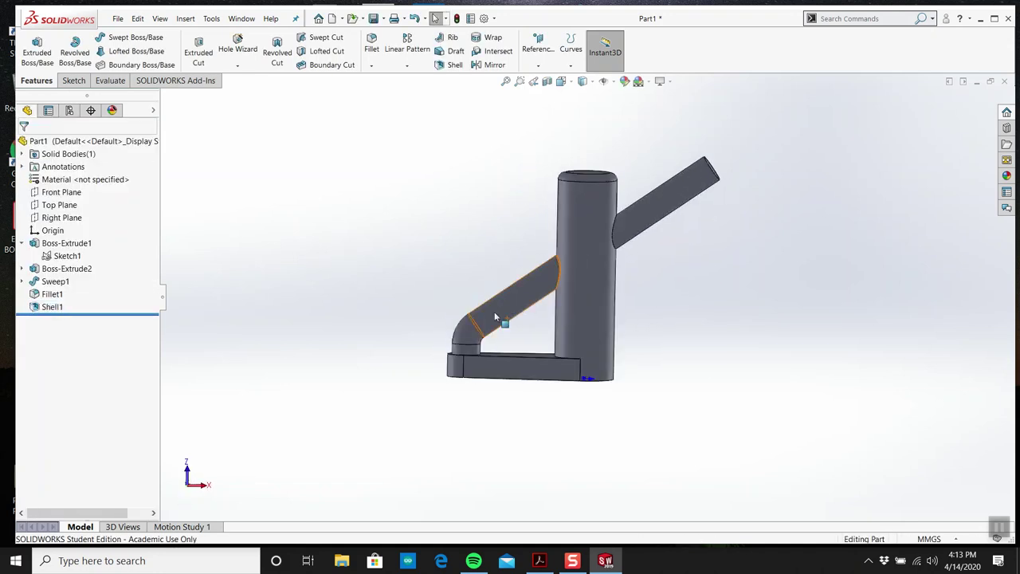
Step: Apply a Top Plane section view and orbit to an angled view of the hollow walls
click(546, 80)
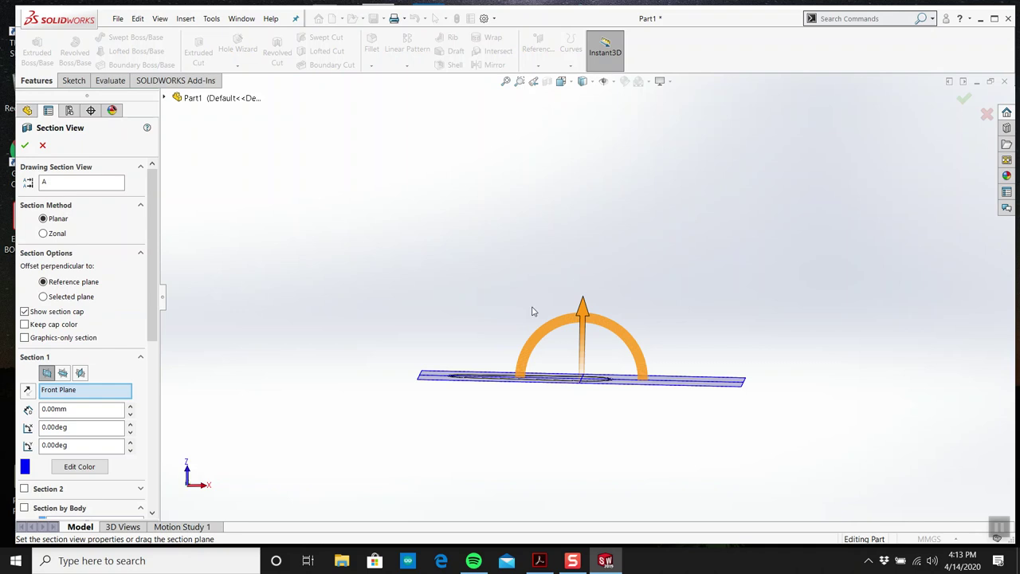
click(63, 372)
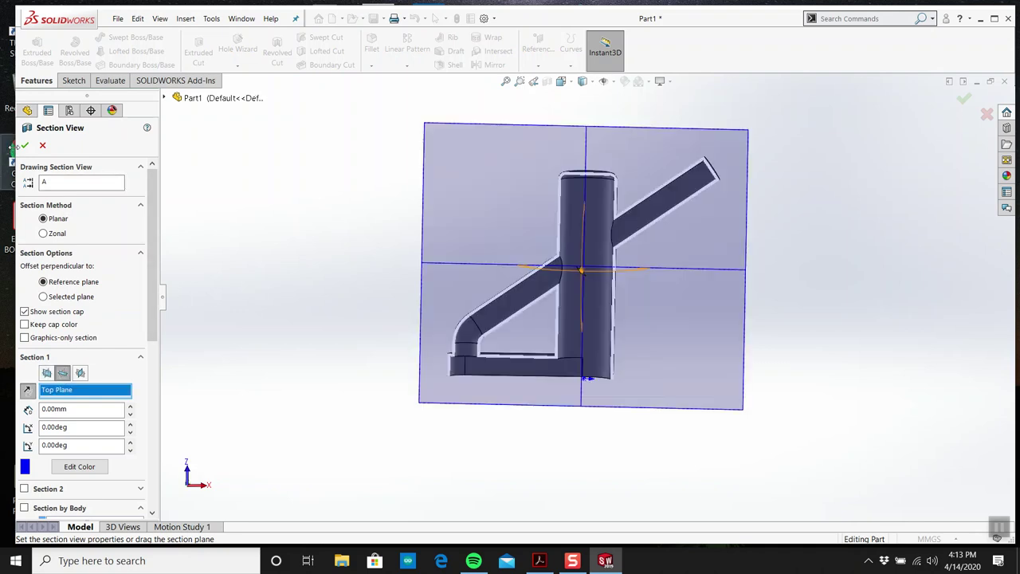
click(24, 145)
scroll(546, 314, up, 3)
middle_drag(554, 362, 620, 234)
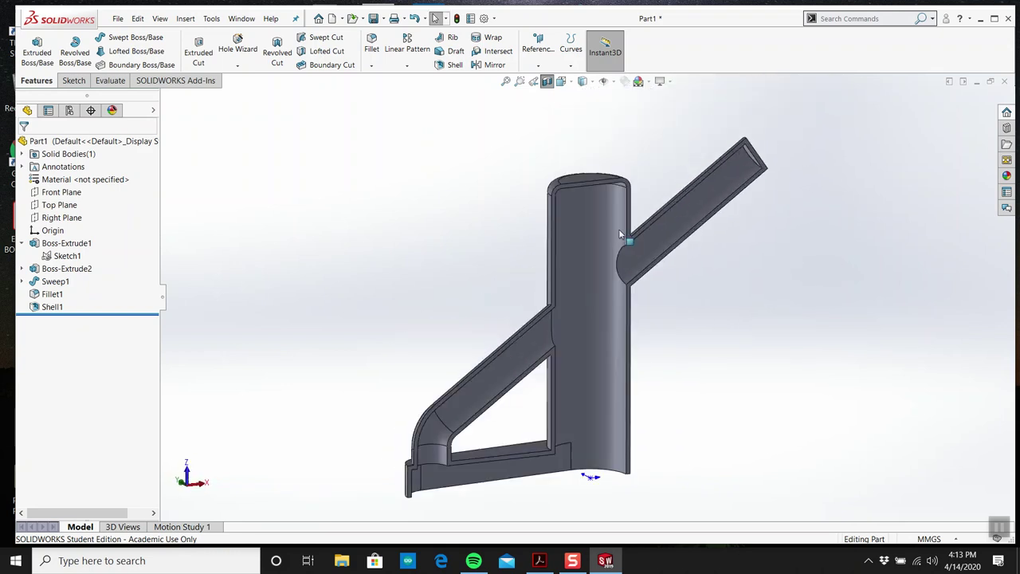
click(538, 560)
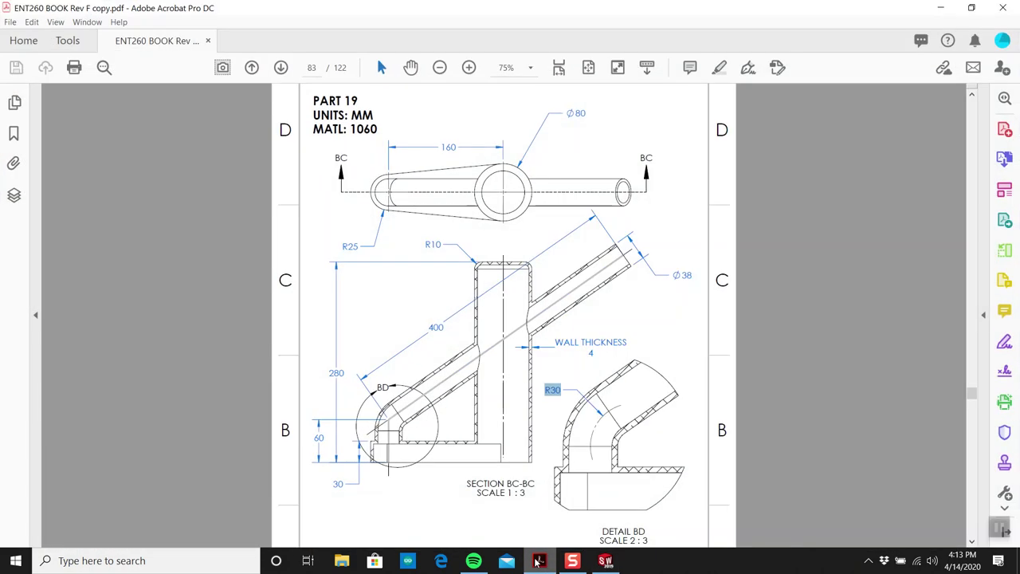
Step: Review the Part 19 drawing's angled pipe end in Acrobat, then return to SOLIDWORKS
click(538, 560)
click(538, 560)
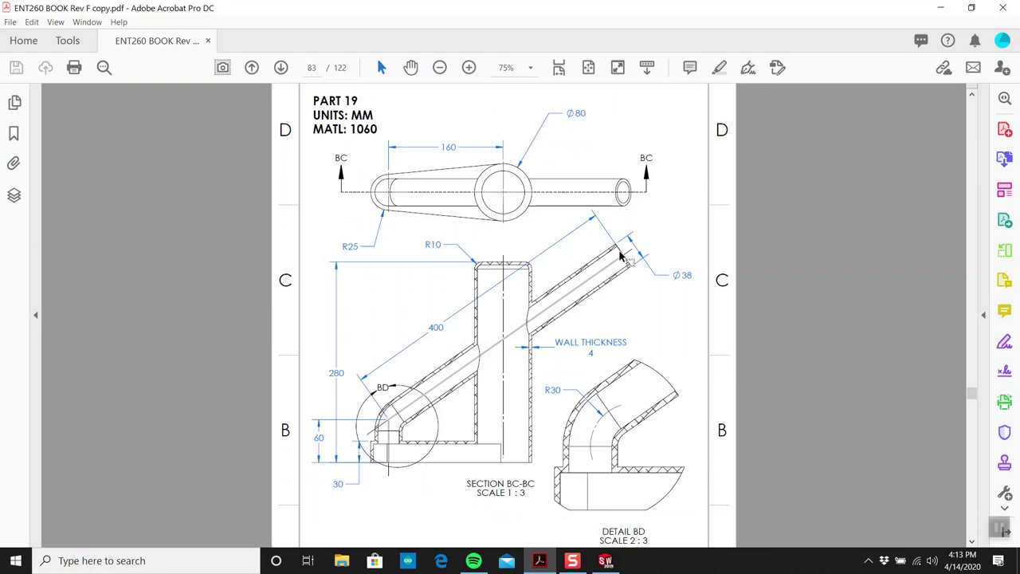
click(605, 560)
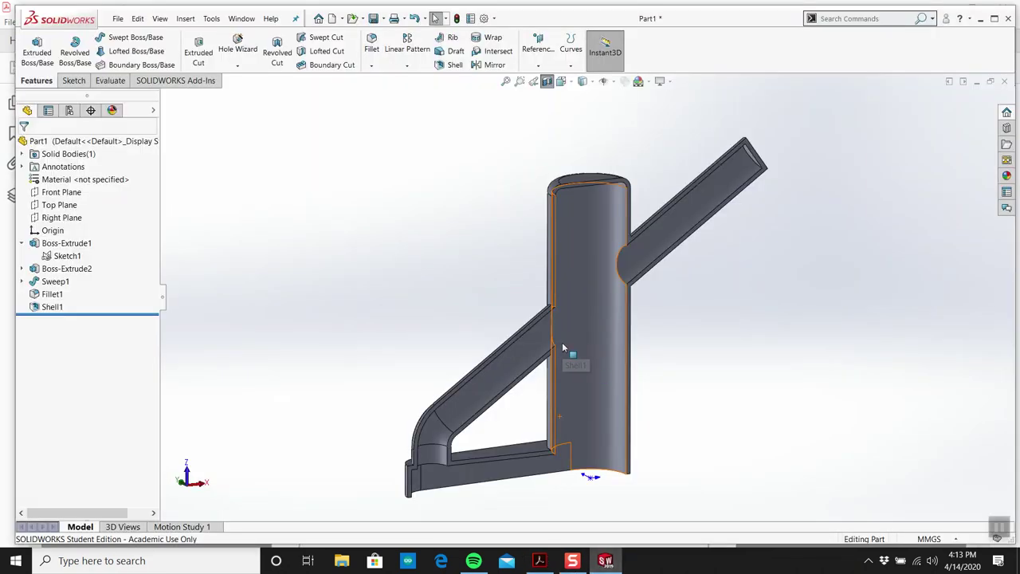
Step: Edit Shell1 to also remove the angled pipe's end face, leaving it open
key(ctrl+6)
right_click(52, 308)
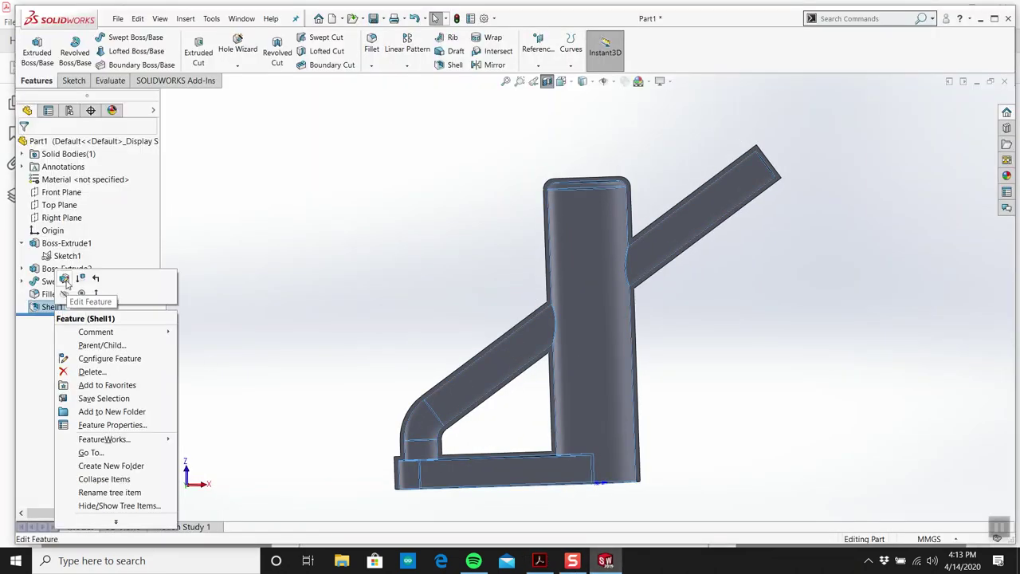
click(65, 279)
middle_drag(833, 210, 806, 257)
scroll(668, 232, down, 3)
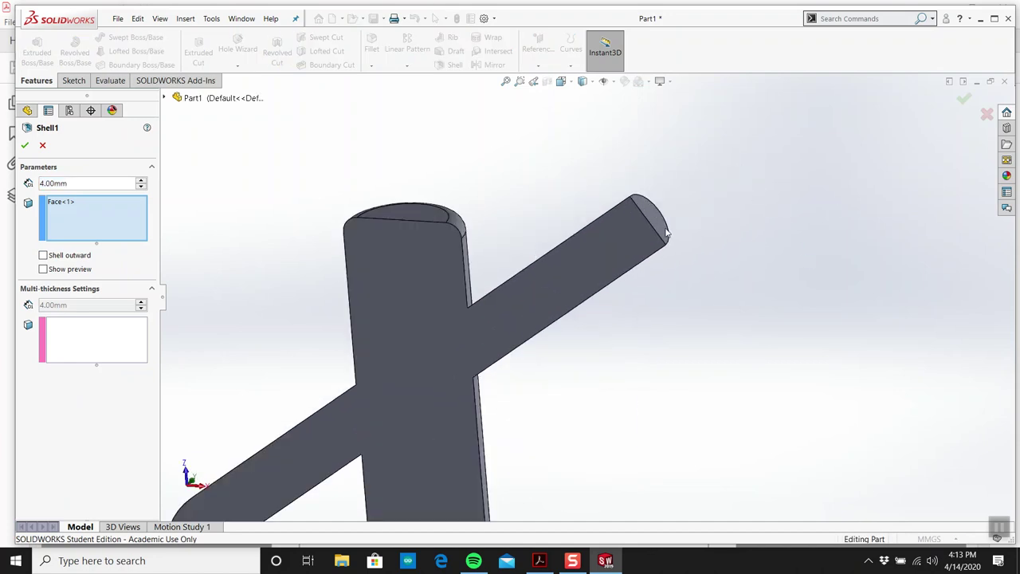
click(668, 233)
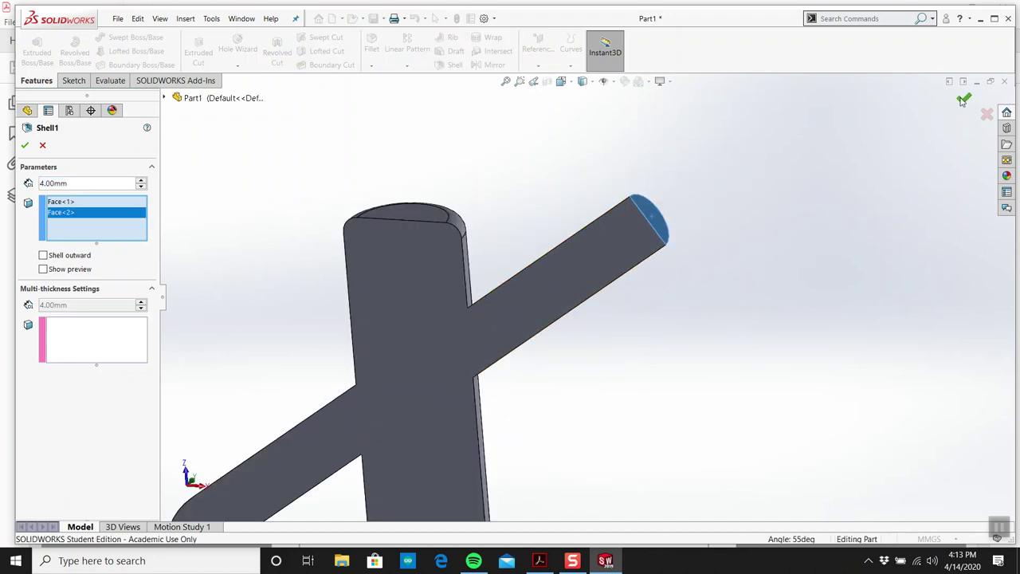
click(963, 99)
scroll(717, 239, up, 5)
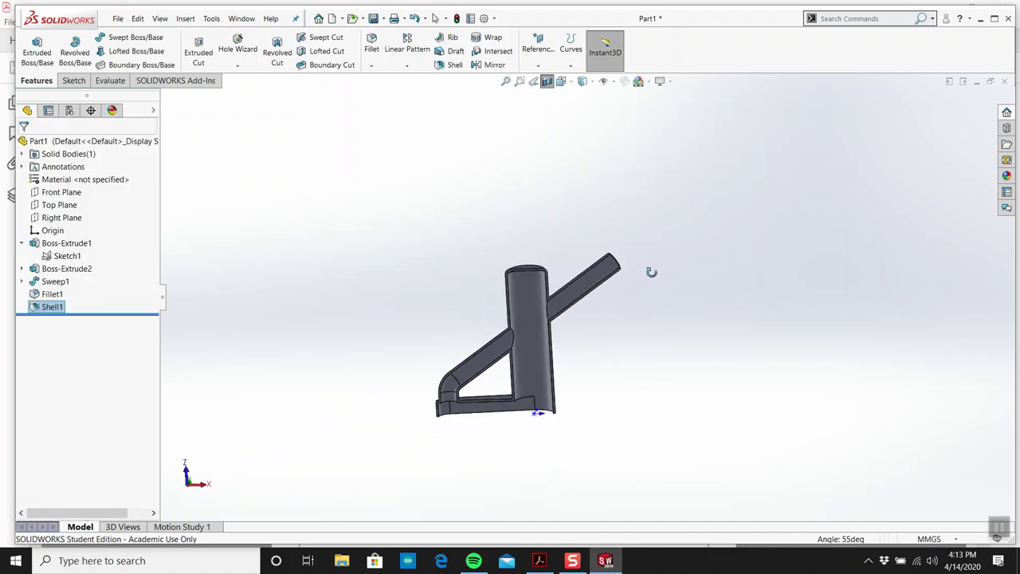
scroll(534, 326, down, 4)
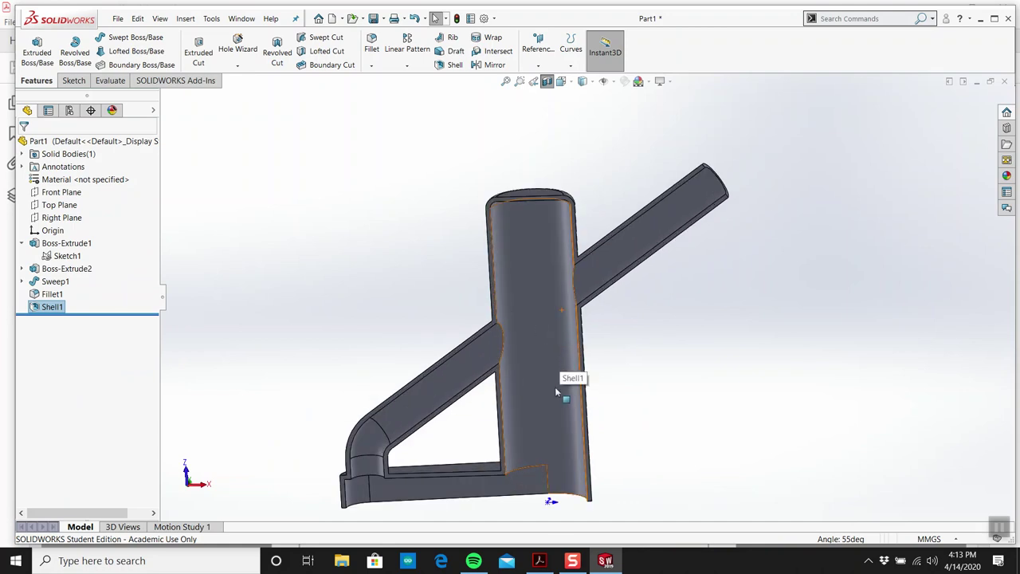
click(539, 560)
scroll(492, 338, up, 1)
Step: Switch between the Part 19 drawing and the part, zooming and orbiting to compare the shelled model
scroll(492, 338, down, 2)
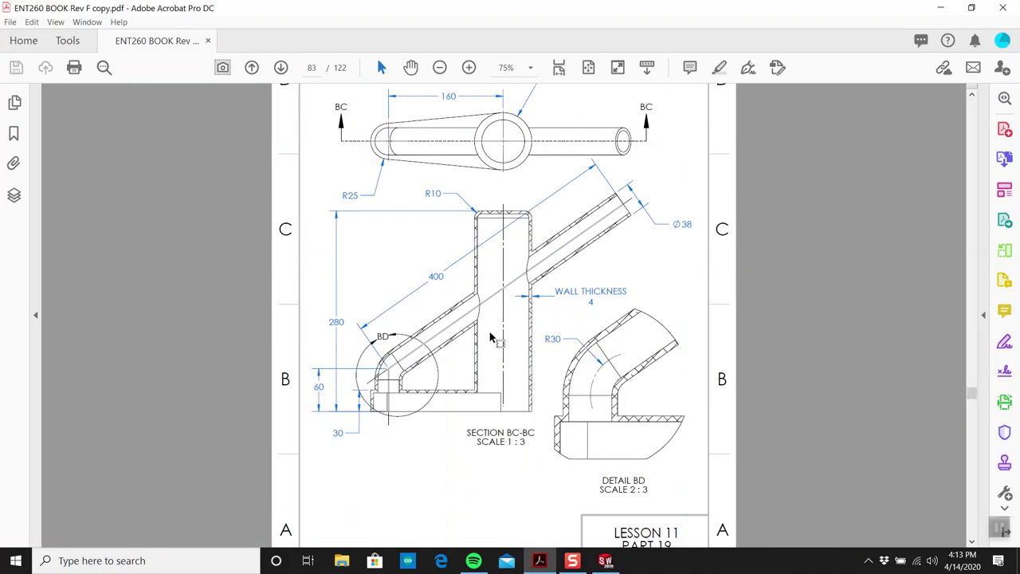
click(605, 560)
mouse_move(590, 414)
middle_down()
mouse_move(613, 386)
mouse_move(599, 374)
mouse_move(594, 430)
middle_up()
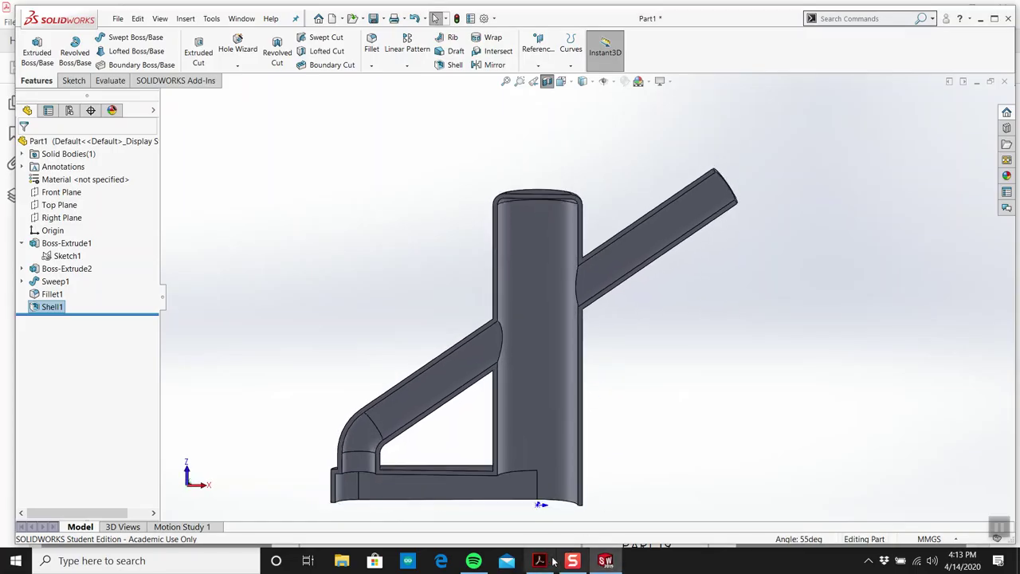
click(537, 561)
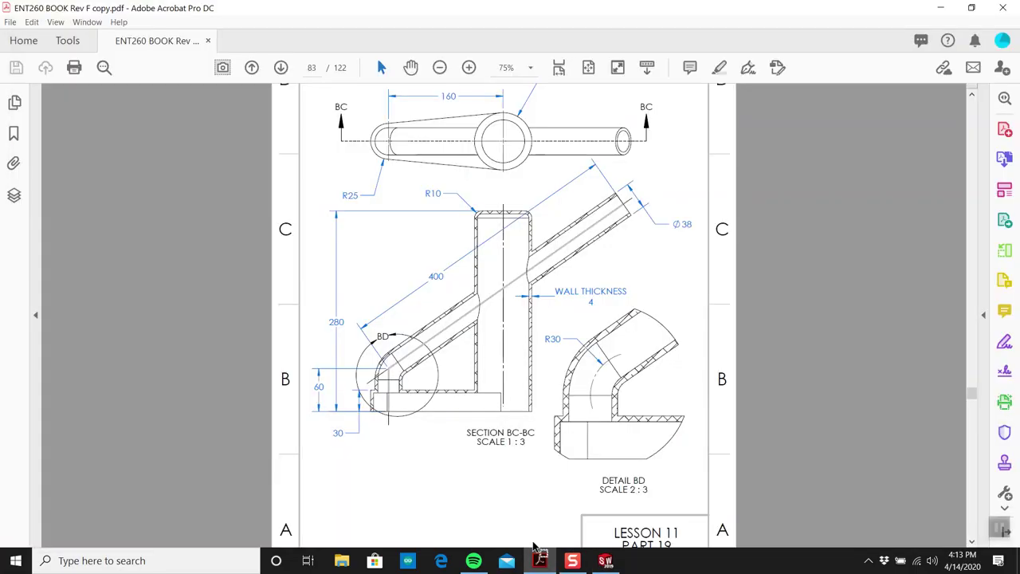
click(605, 561)
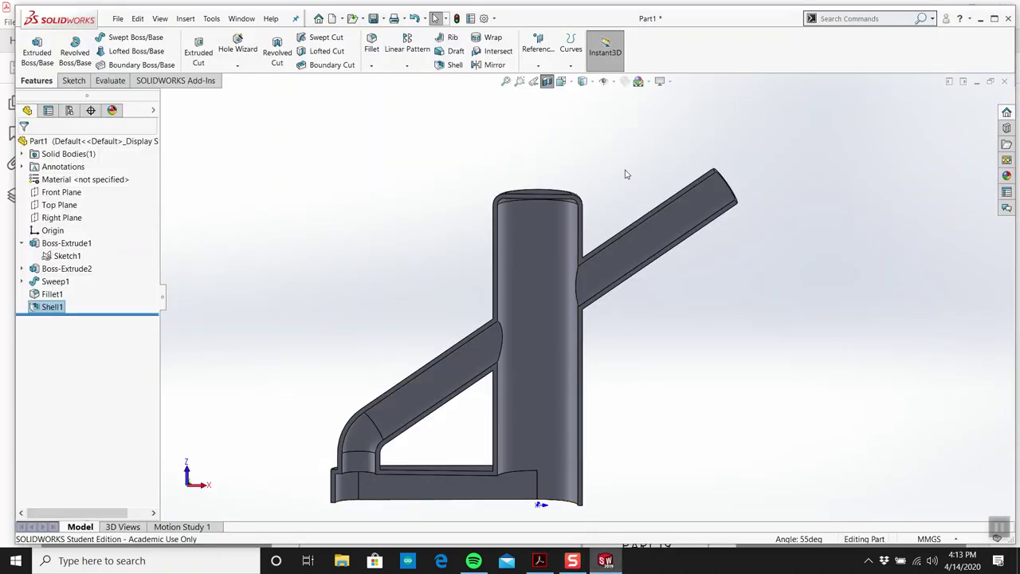
scroll(626, 174, up, 4)
scroll(594, 341, down, 3)
scroll(585, 312, up, 1)
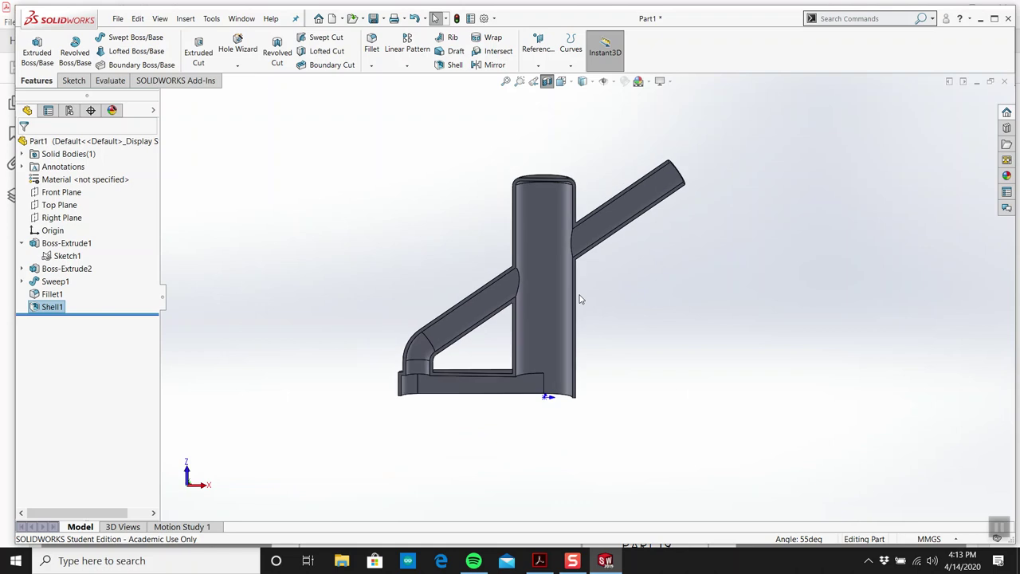
middle_drag(580, 299, 536, 303)
scroll(532, 329, down, 3)
scroll(536, 302, up, 5)
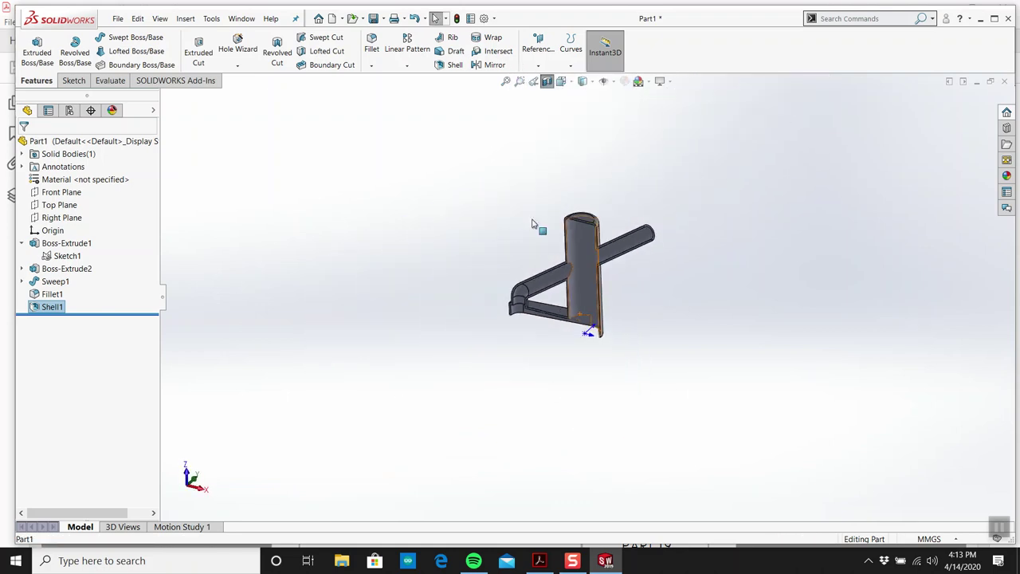
scroll(534, 224, down, 3)
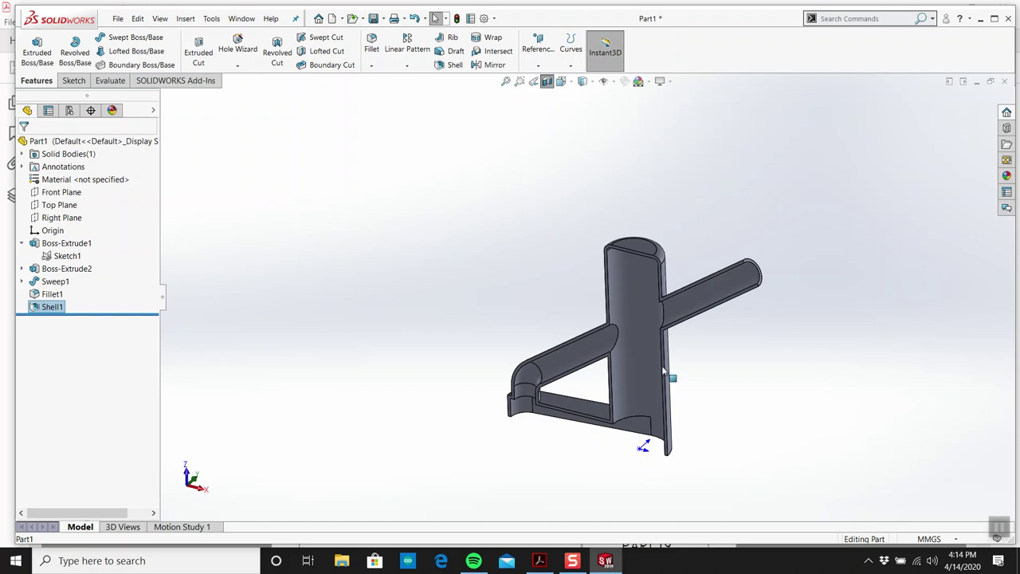
scroll(657, 350, down, 2)
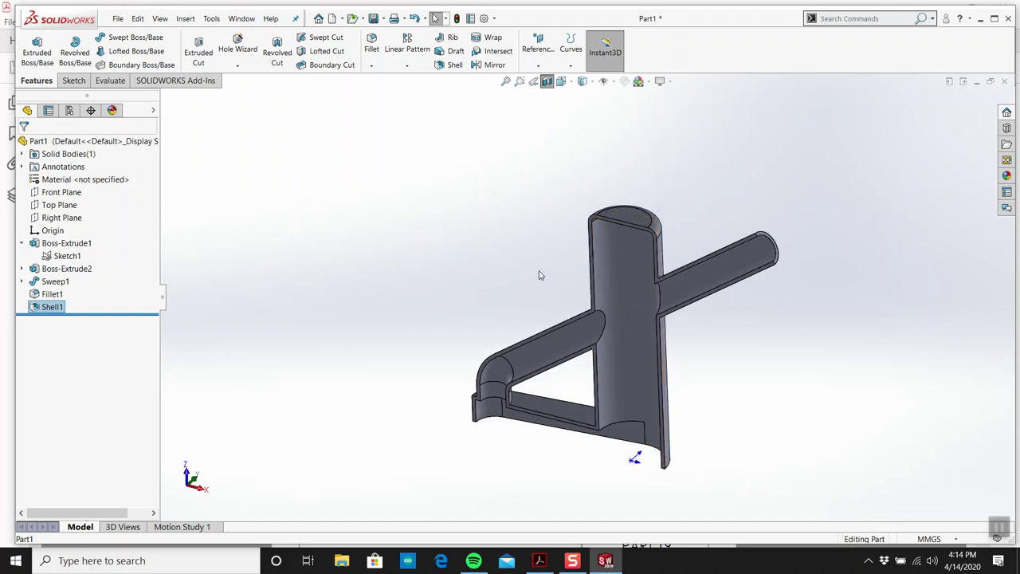
scroll(540, 275, down, 2)
scroll(542, 276, up, 5)
scroll(645, 330, down, 2)
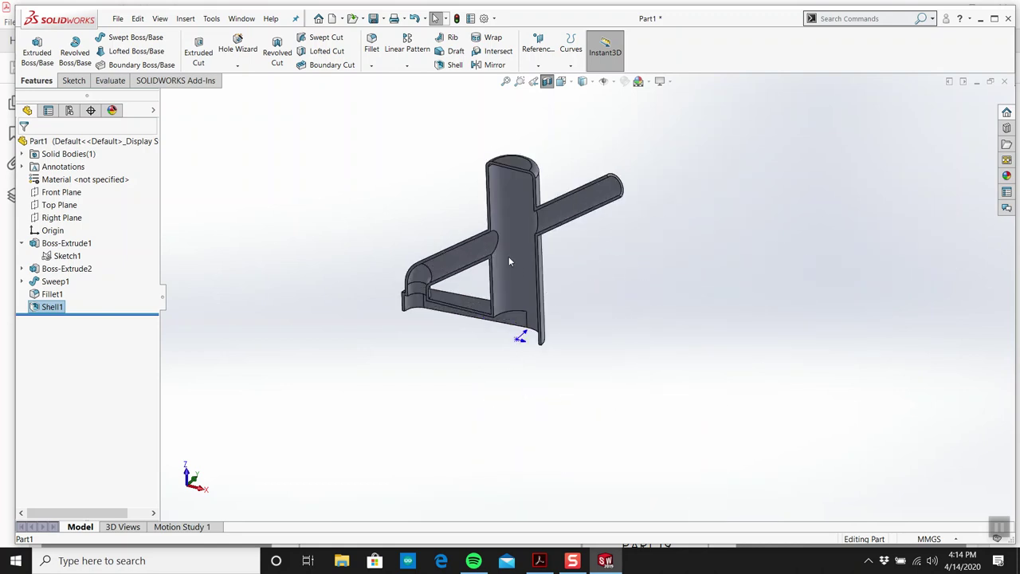
middle_drag(499, 245, 467, 221)
scroll(459, 217, down, 2)
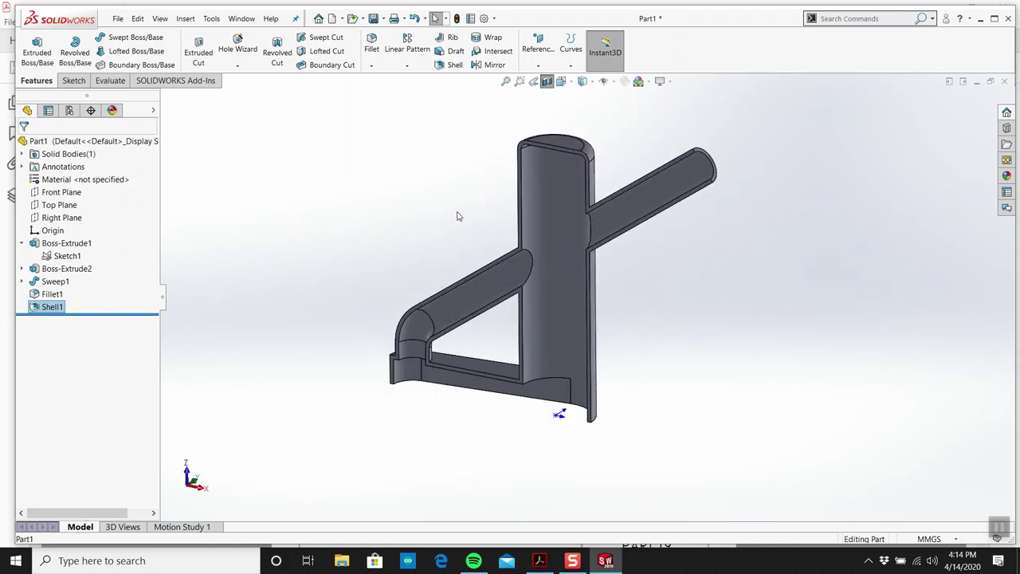